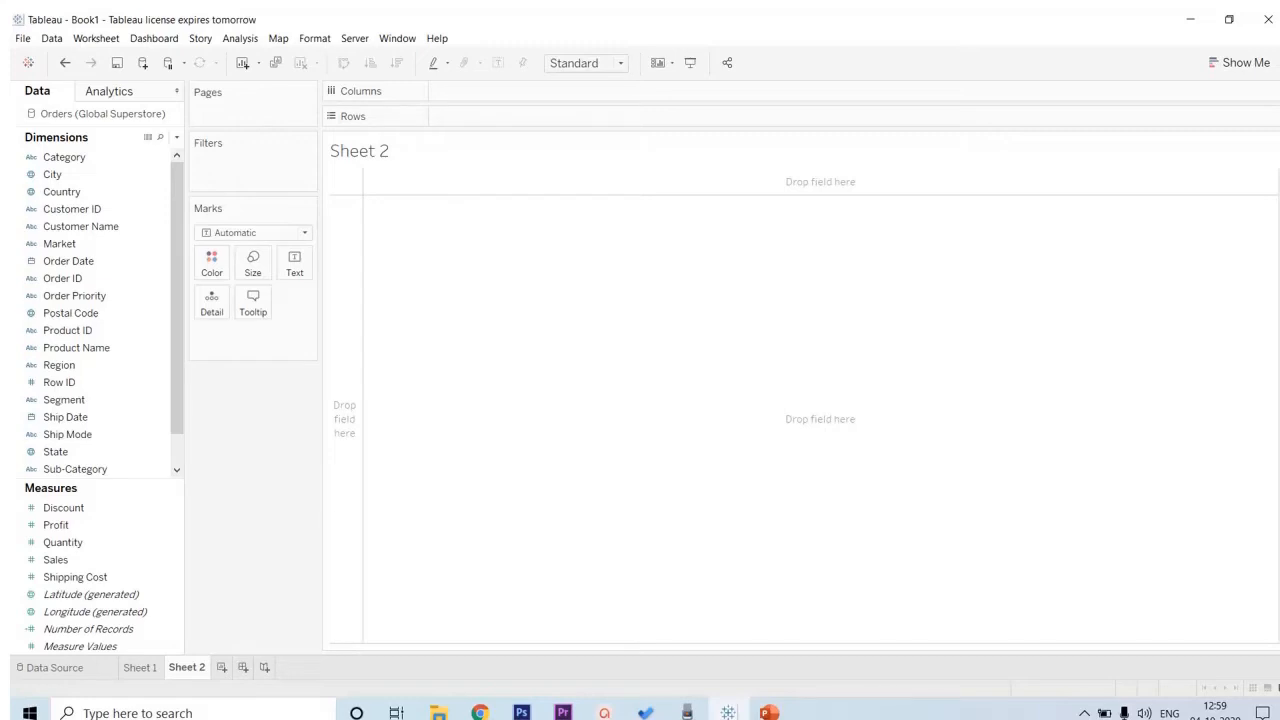
# - Start a new group from the Sub-Category dimension and group Accessories through Copiers under the name Top Product
pyautogui.click(92, 470)
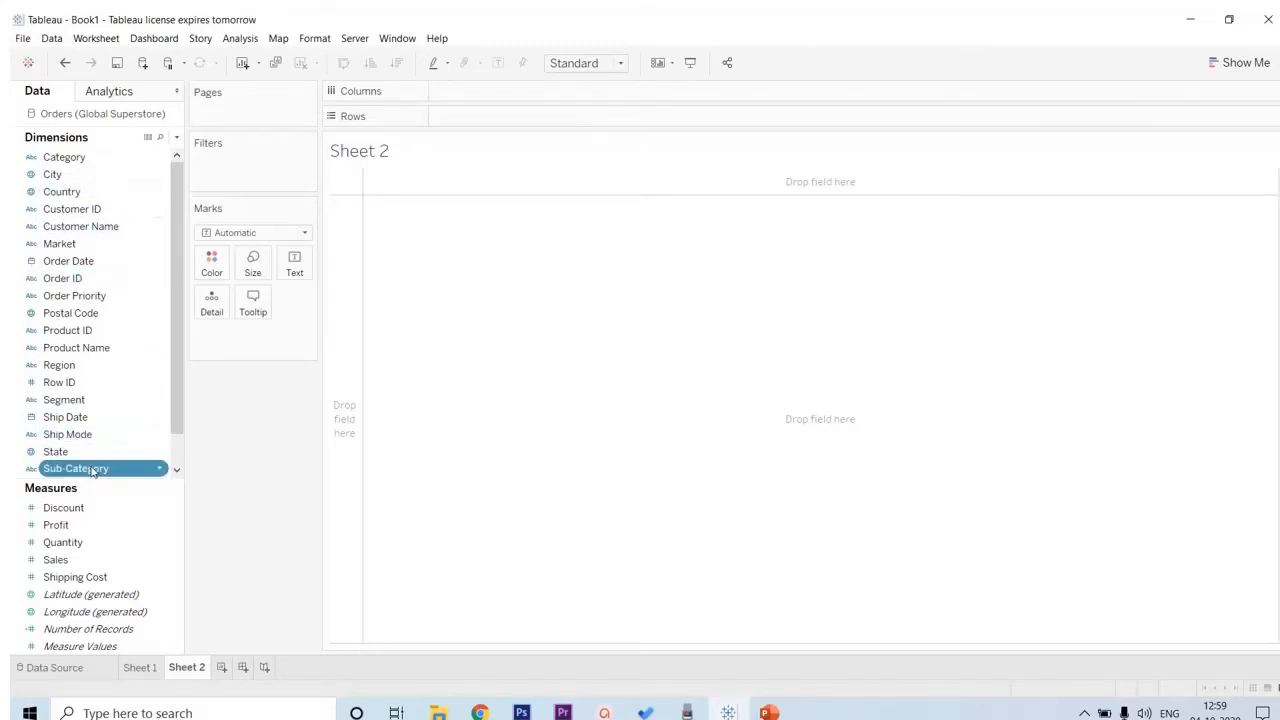
pyautogui.rightClick(92, 470)
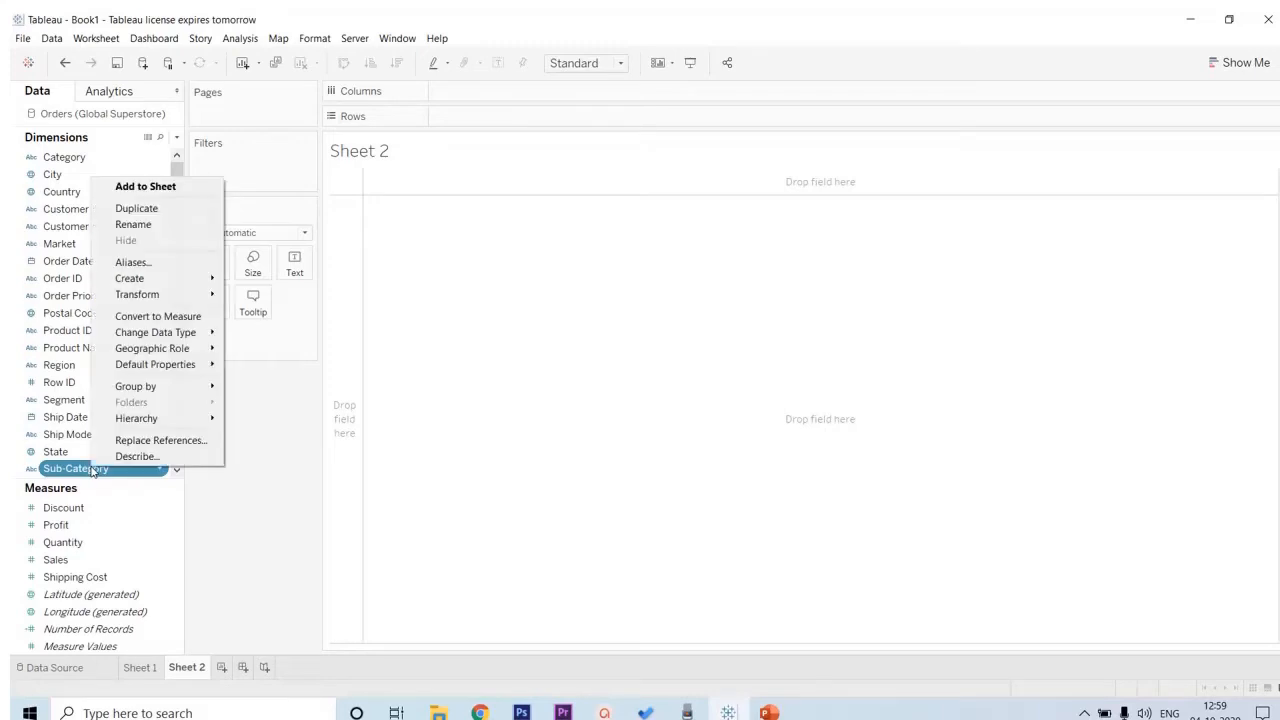
pyautogui.moveTo(163, 279)
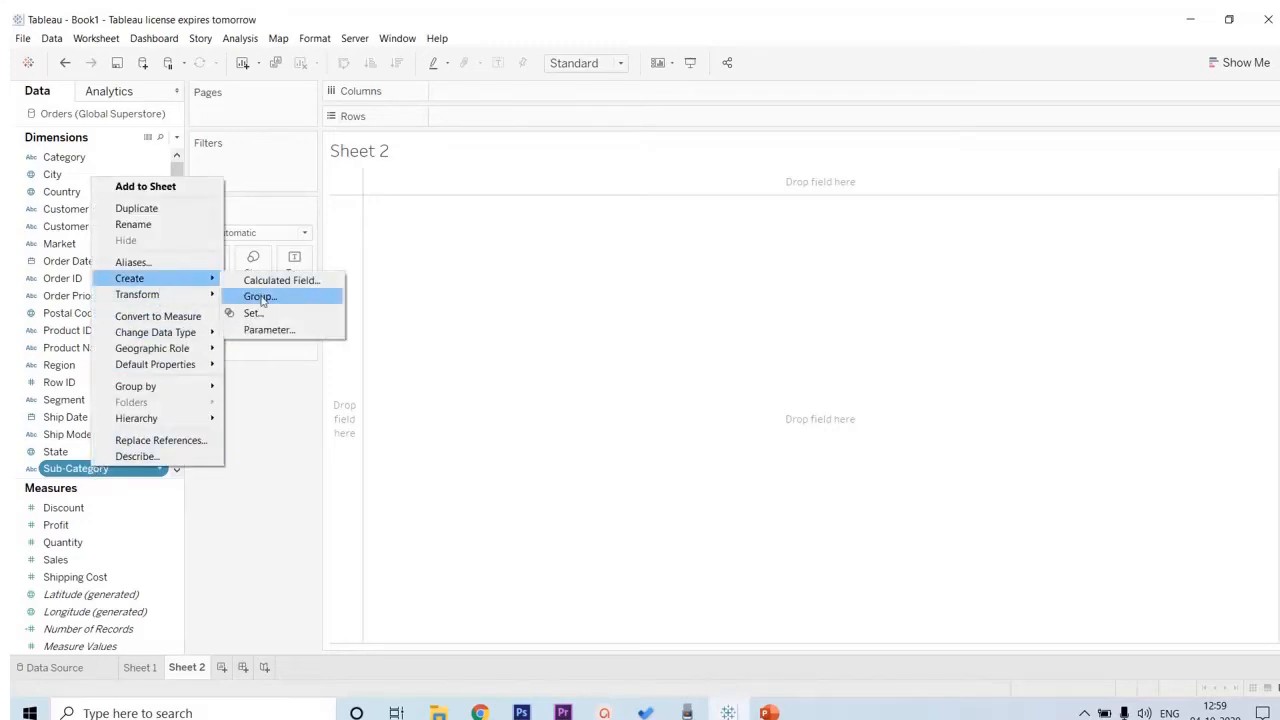
pyautogui.click(259, 297)
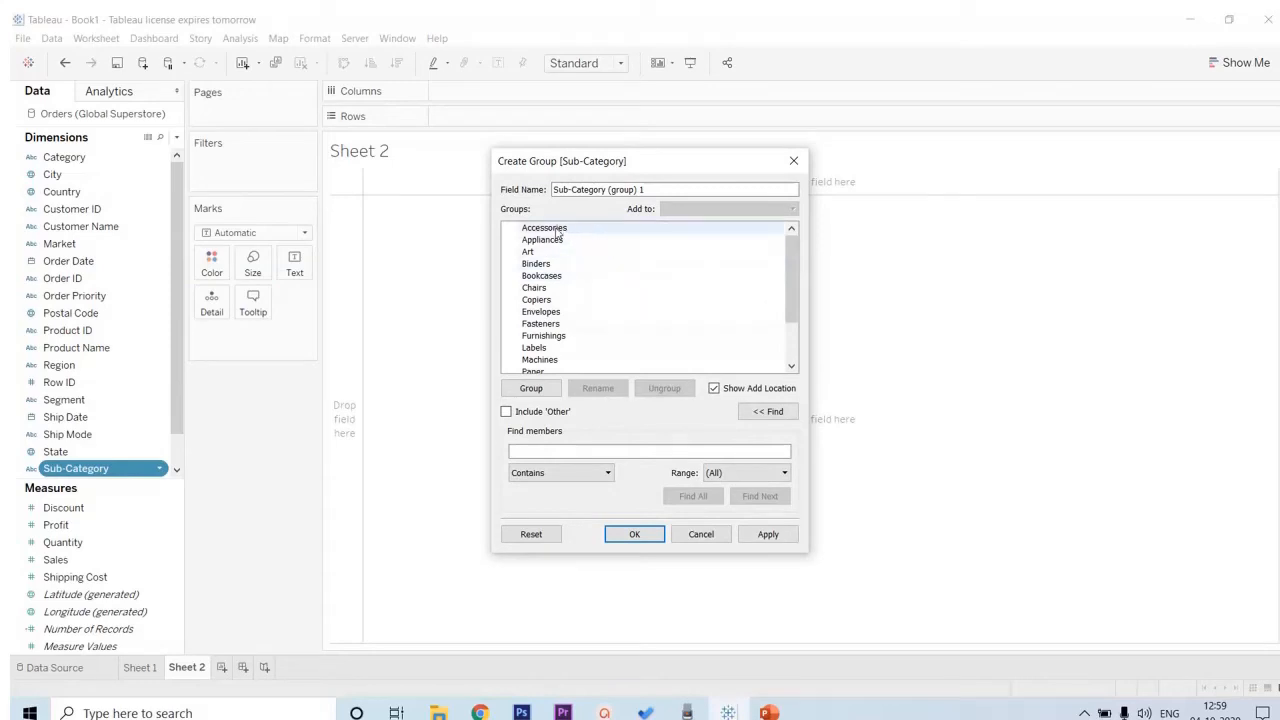
pyautogui.moveTo(557, 230); pyautogui.dragTo(555, 302)
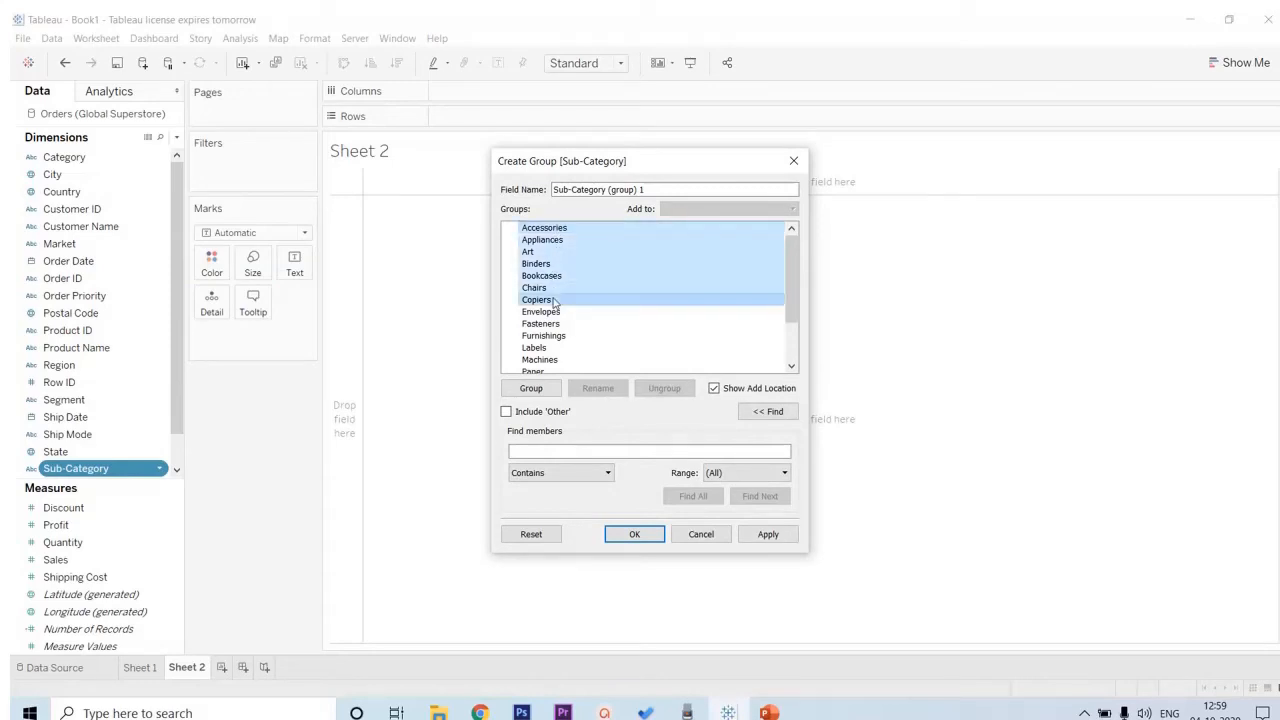
pyautogui.click(530, 388)
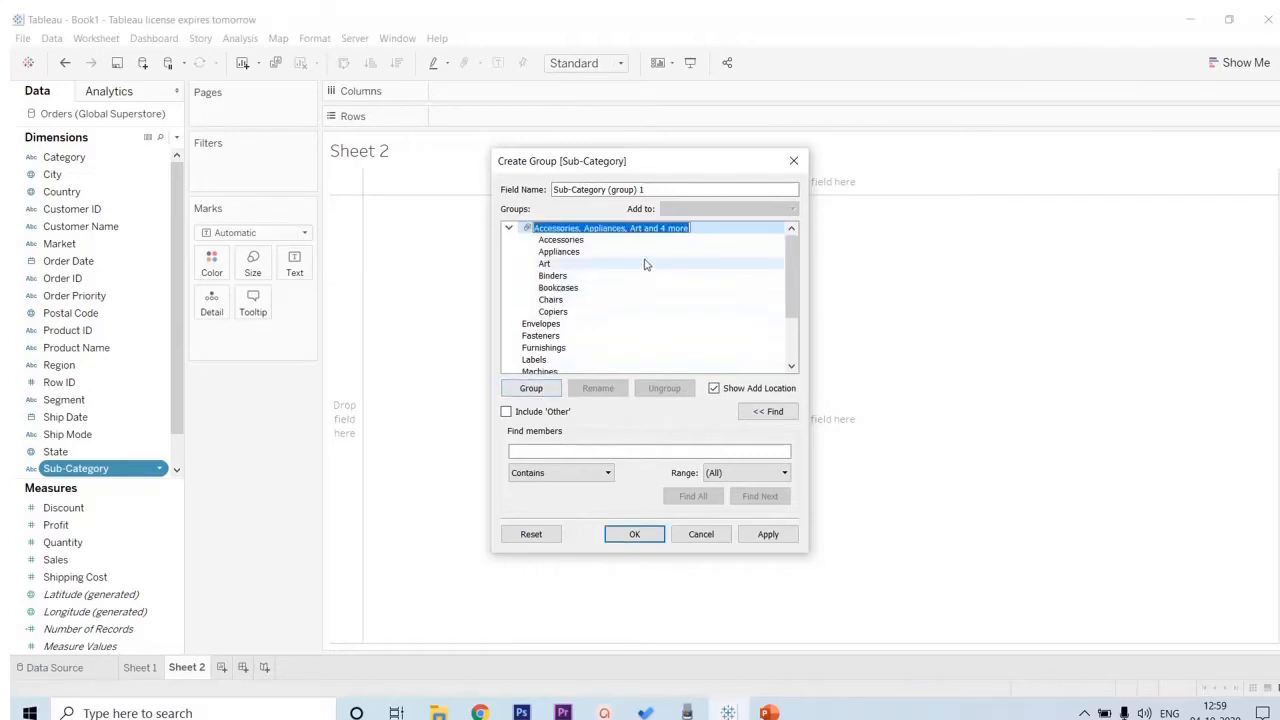
pyautogui.write('To')
pyautogui.write('p Proeuct')
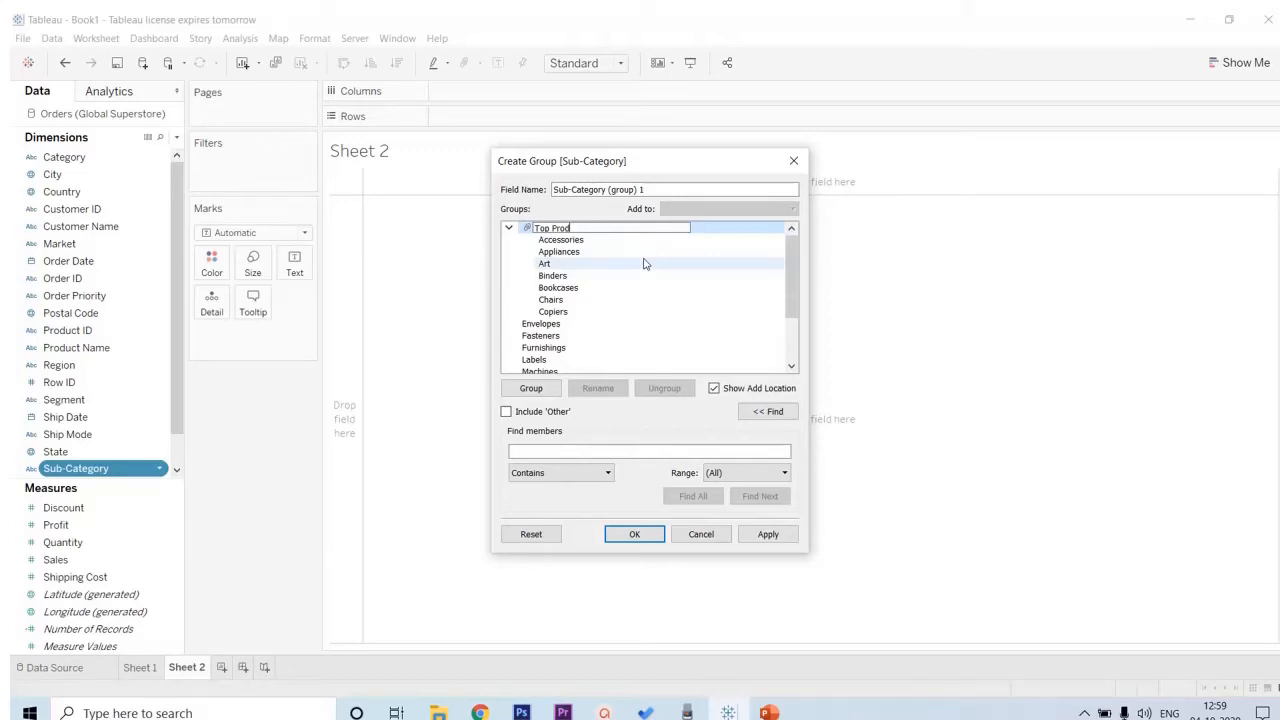
pyautogui.press('Return')
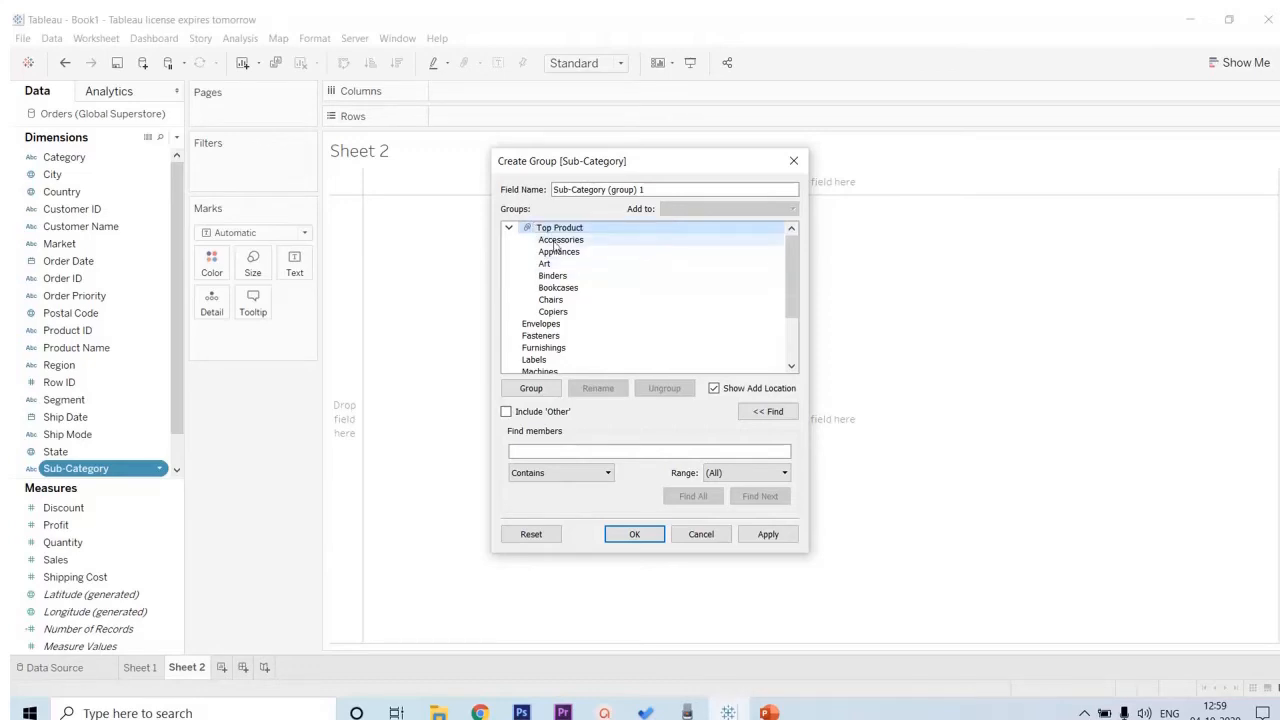
# - Group the members Envelopes through Machines under the name Average Product
pyautogui.click(509, 228)
pyautogui.click(540, 241)
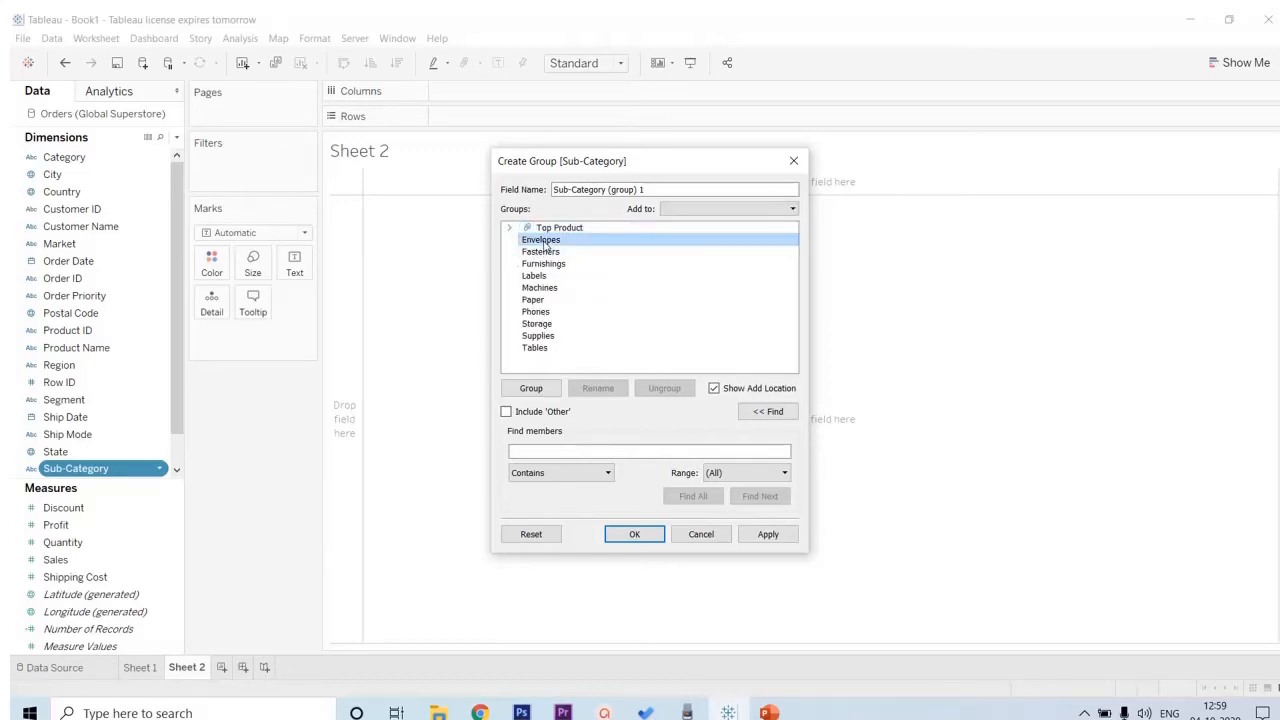
pyautogui.keyDown('shift'); pyautogui.click(541, 288); pyautogui.keyUp('shift')
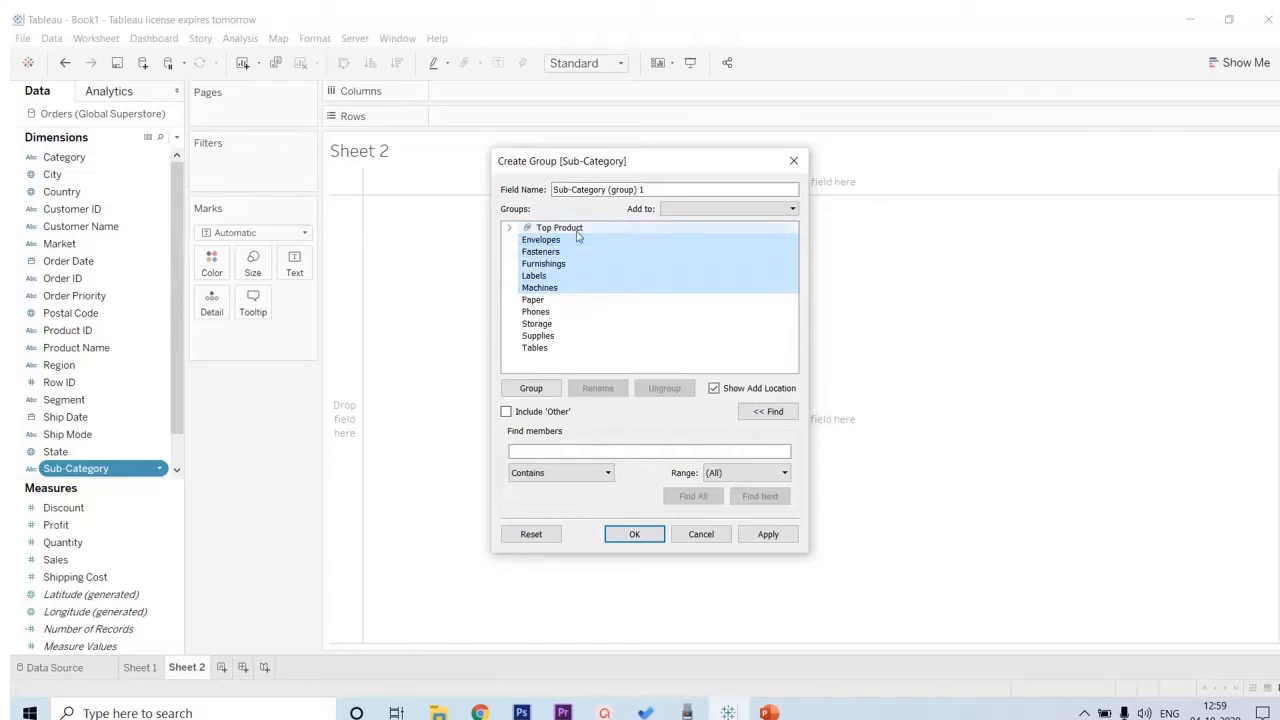
pyautogui.click(538, 390)
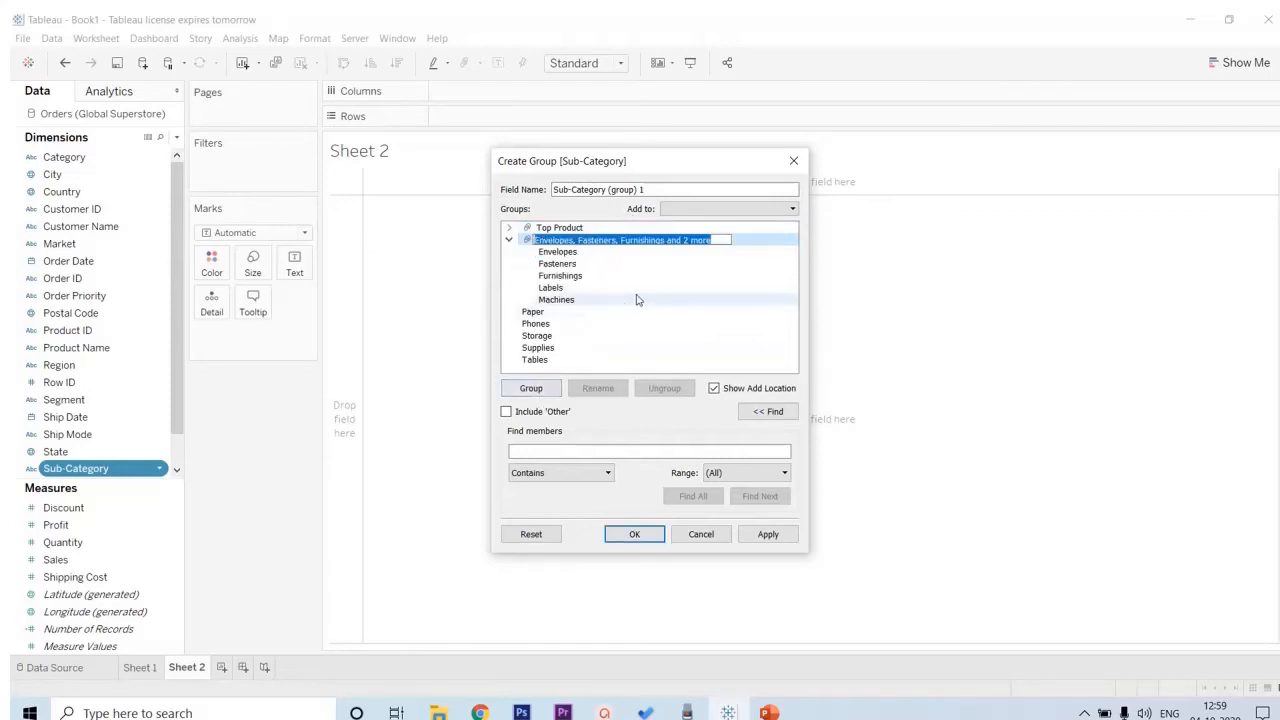
pyautogui.write('Average')
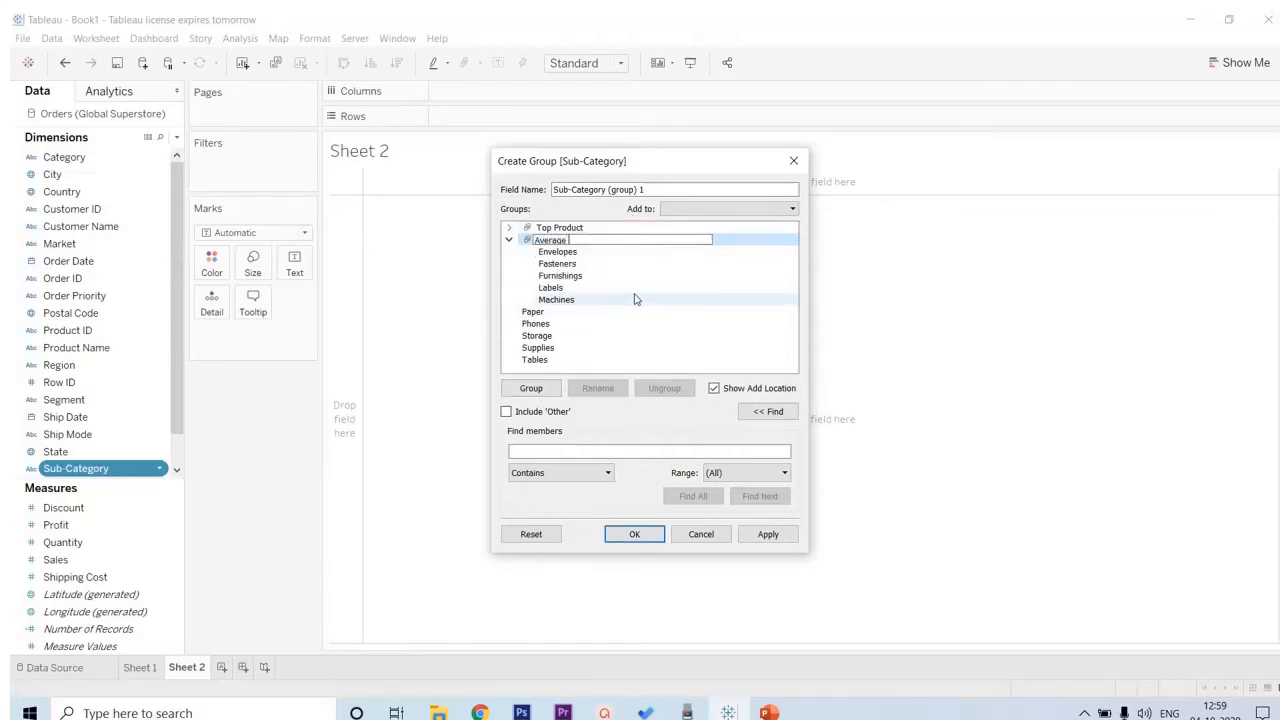
pyautogui.write(' Product')
pyautogui.press('Return')
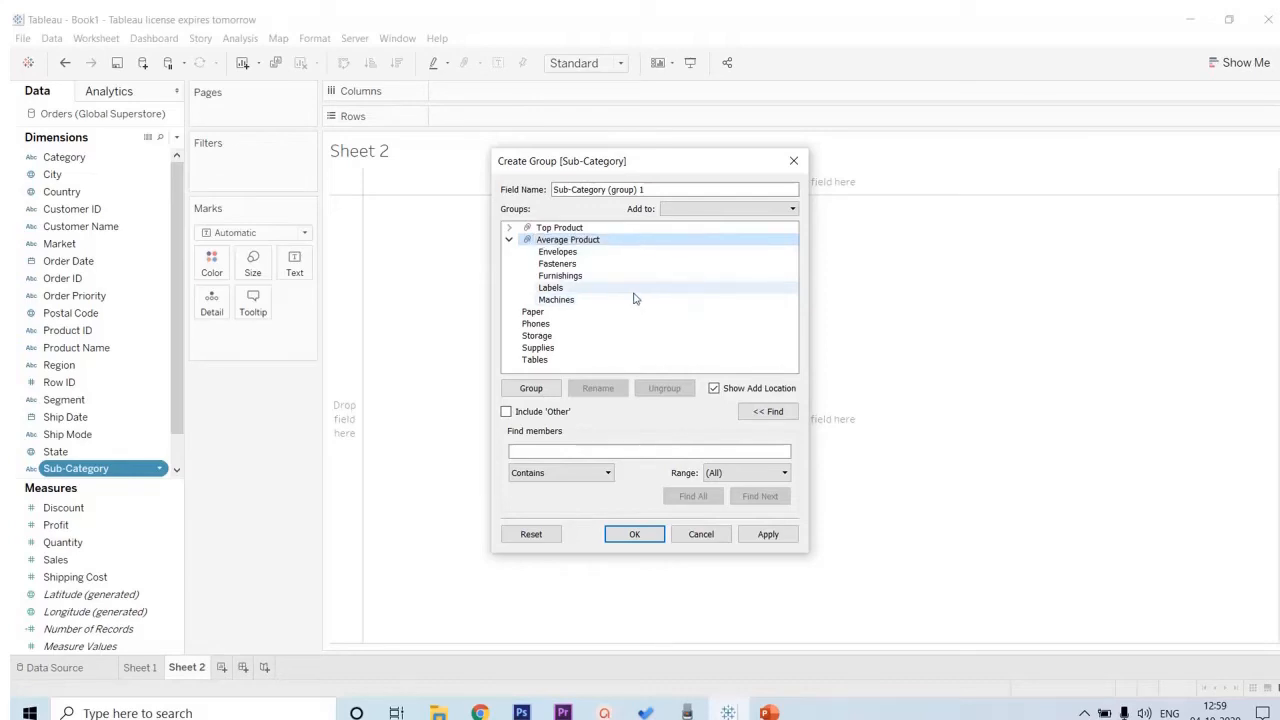
# - Group the remaining members, Paper through Tables, under the name Other Product
pyautogui.click(509, 240)
pyautogui.click(533, 252)
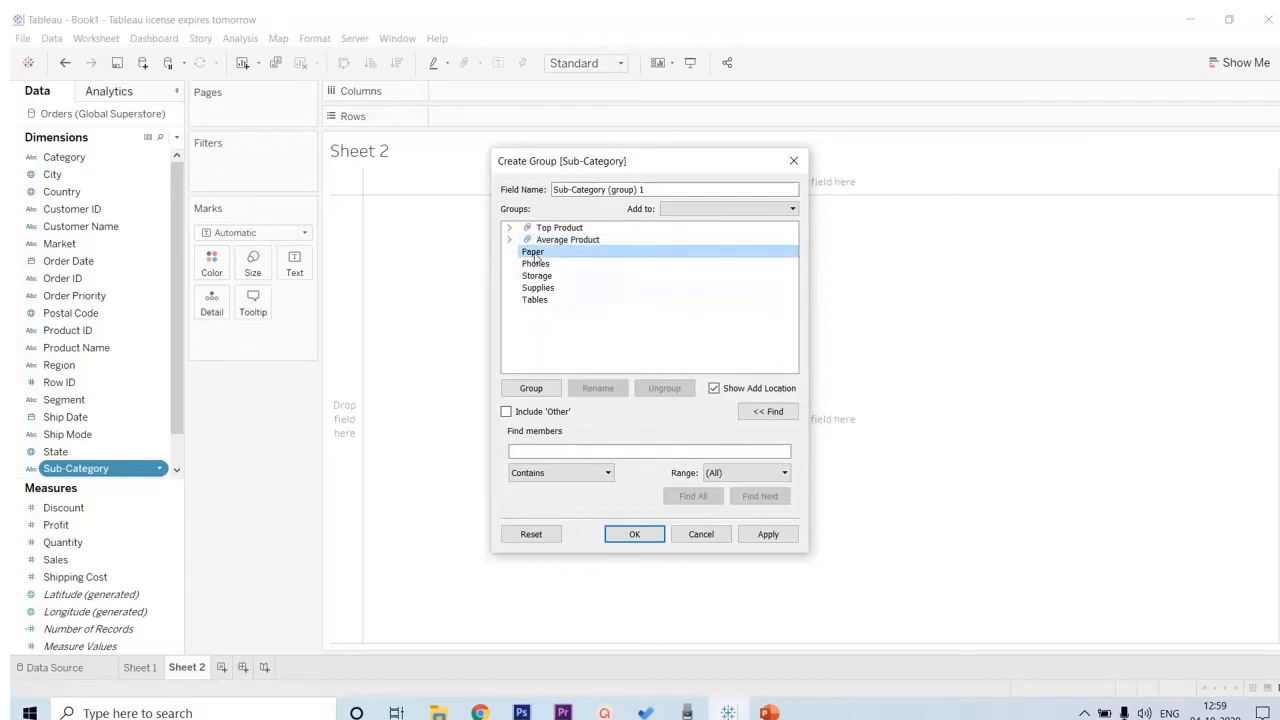
pyautogui.keyDown('shift'); pyautogui.click(540, 300); pyautogui.keyUp('shift')
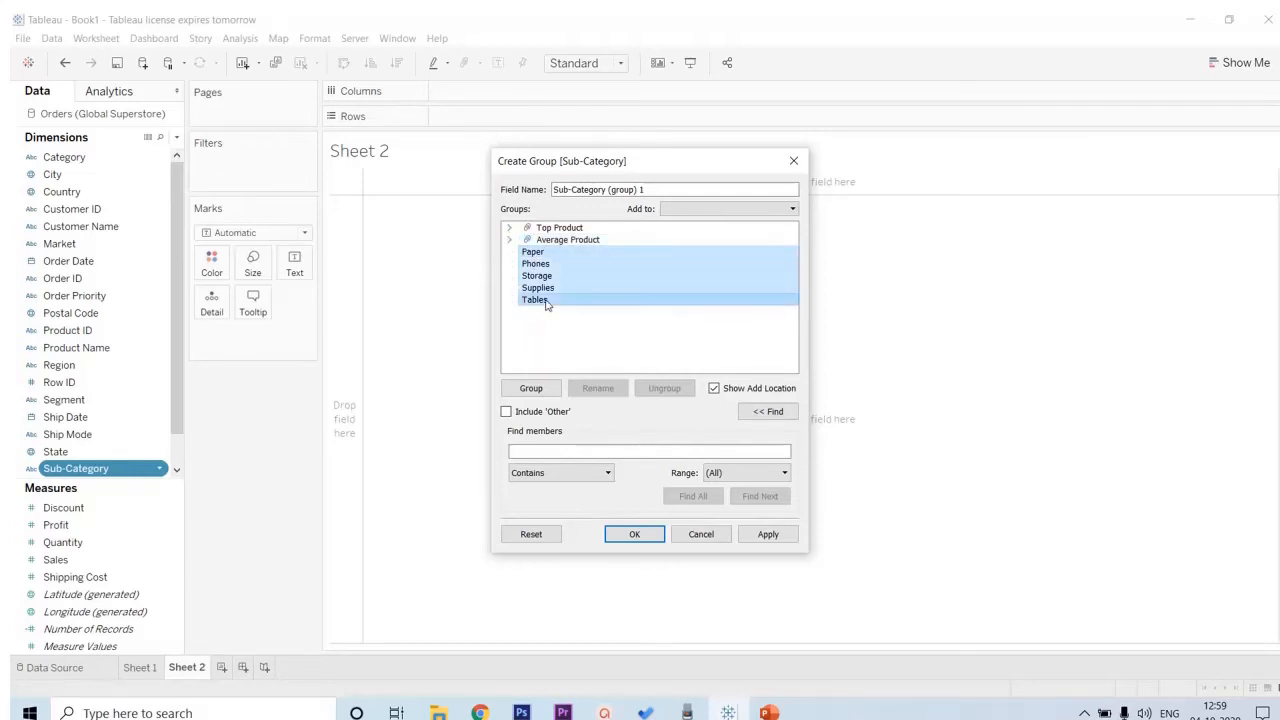
pyautogui.click(531, 388)
pyautogui.write('Other')
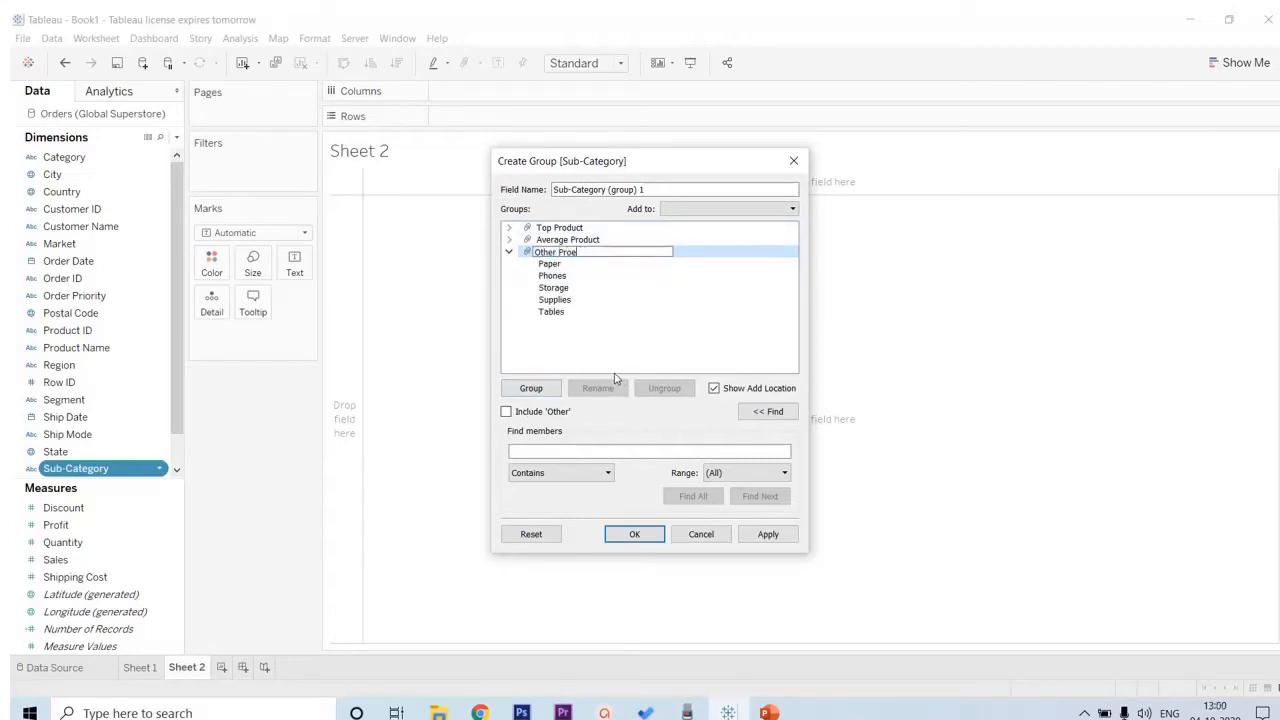
pyautogui.write(' Product')
pyautogui.press('Return')
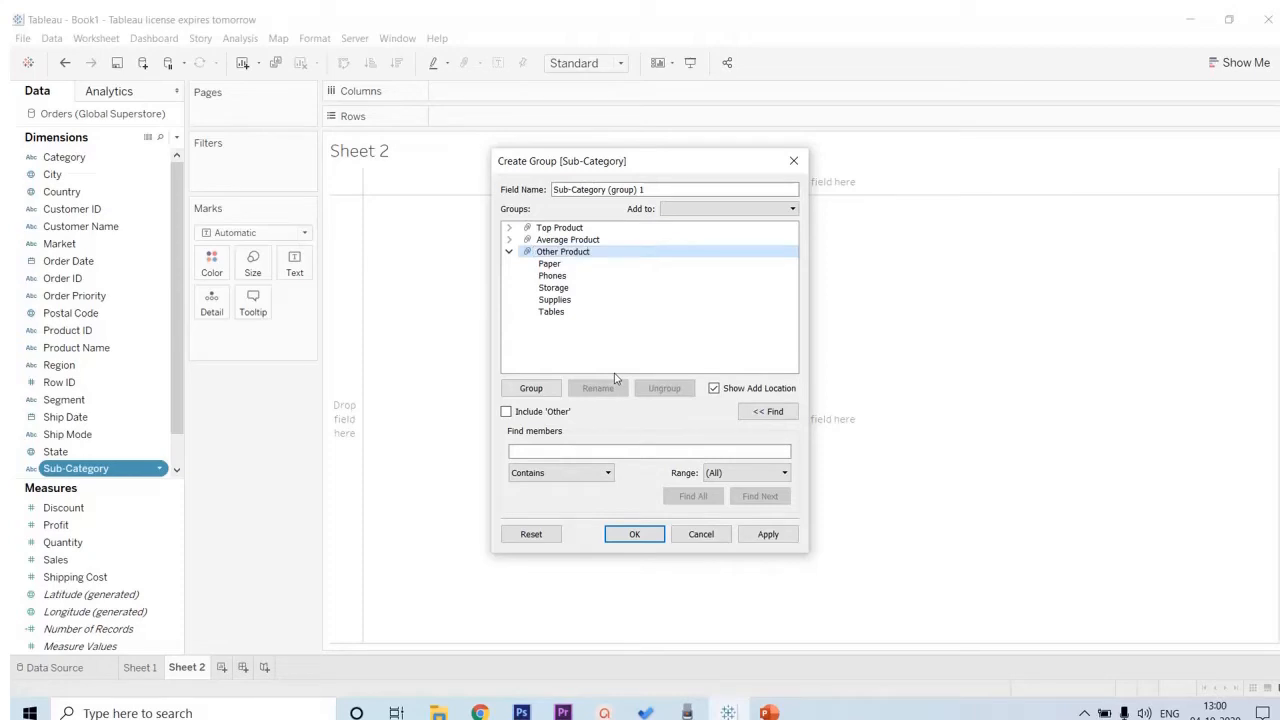
pyautogui.click(509, 251)
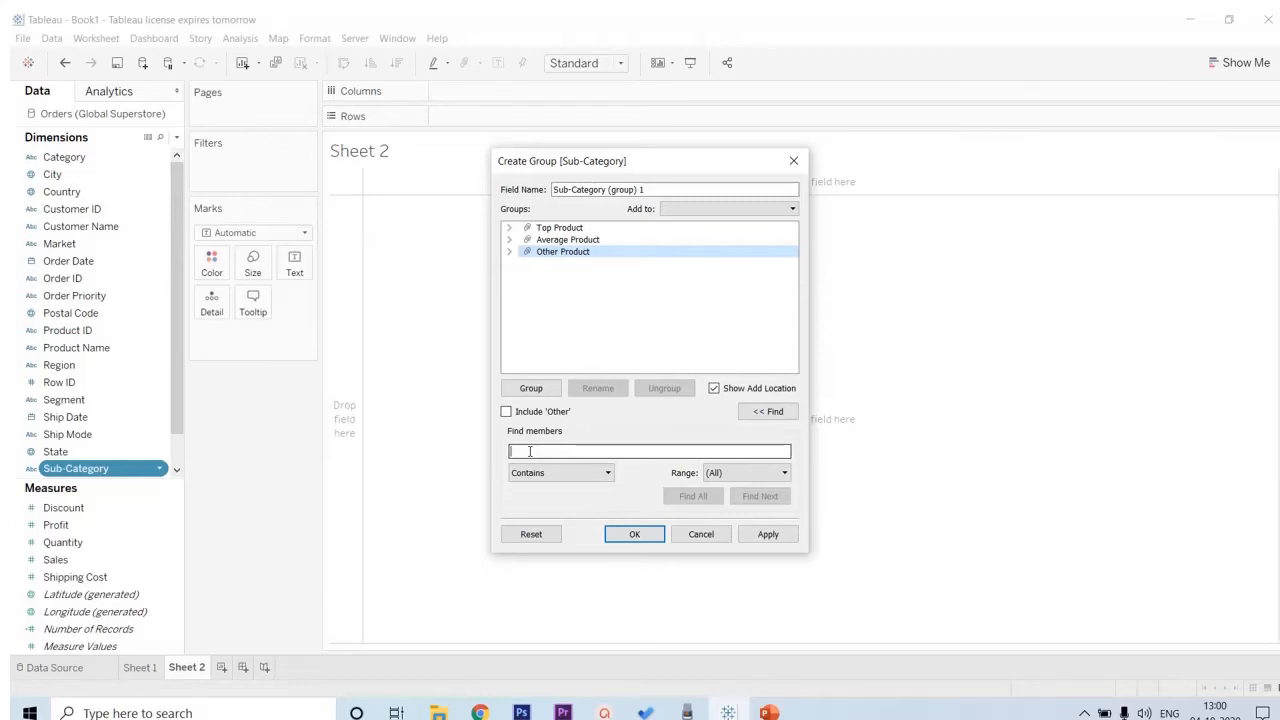
# - Find all sub-category members that start with "a"
pyautogui.click(560, 473)
pyautogui.click(557, 499)
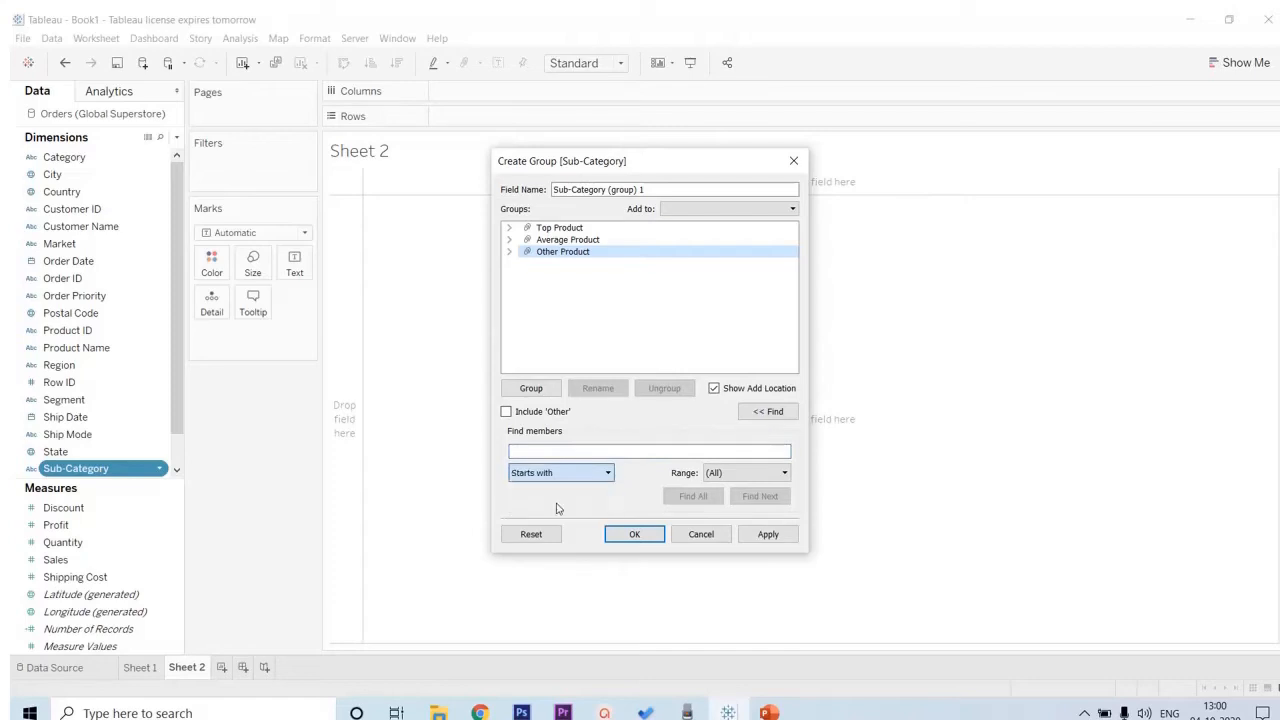
pyautogui.click(526, 452)
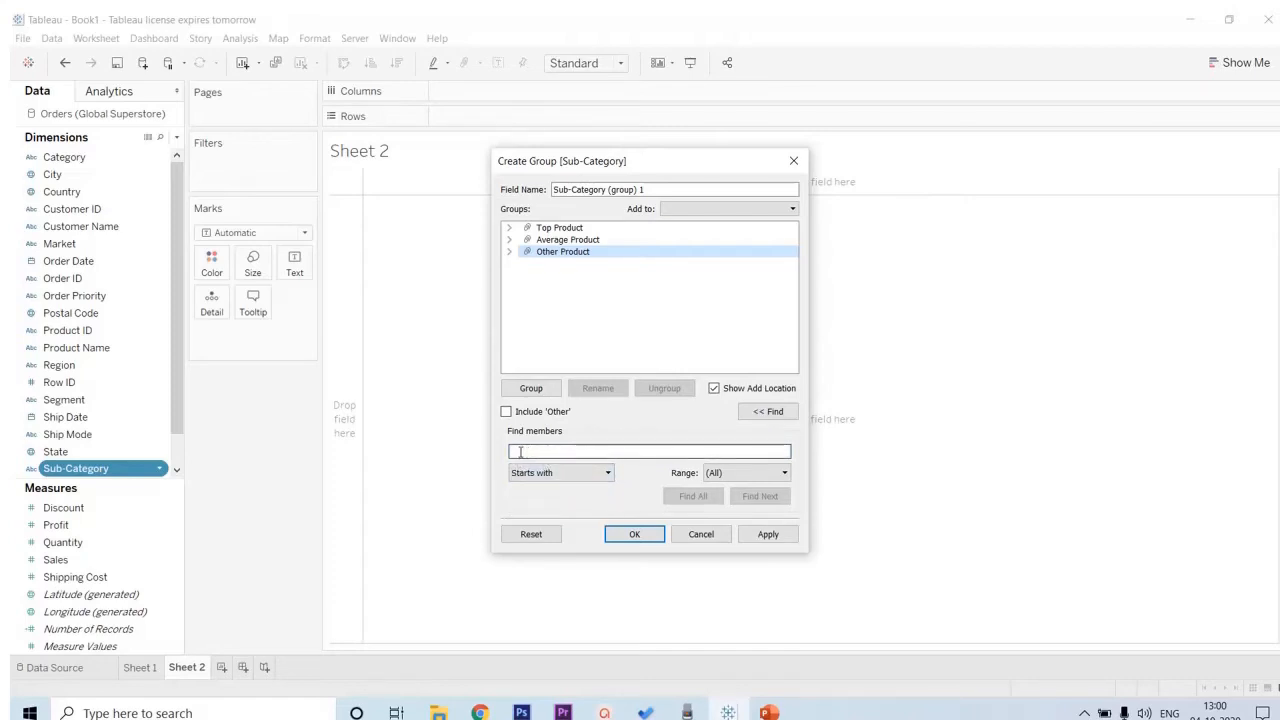
pyautogui.write('a')
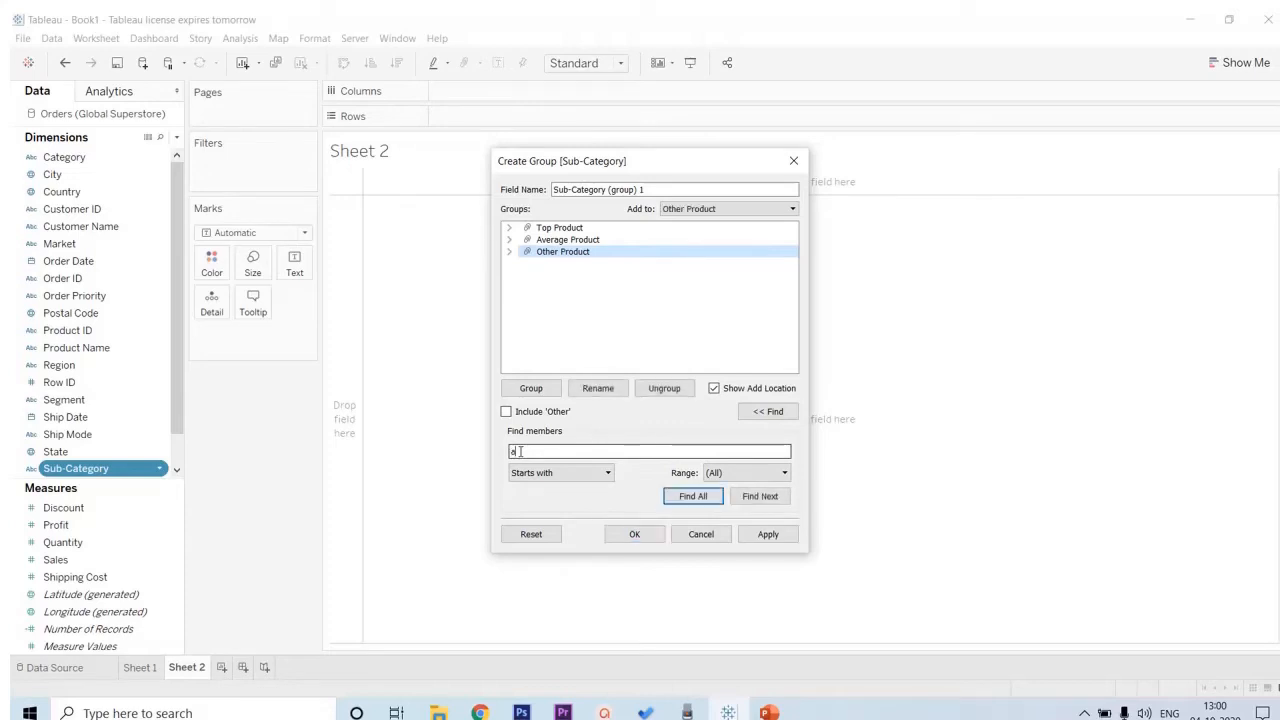
pyautogui.click(693, 496)
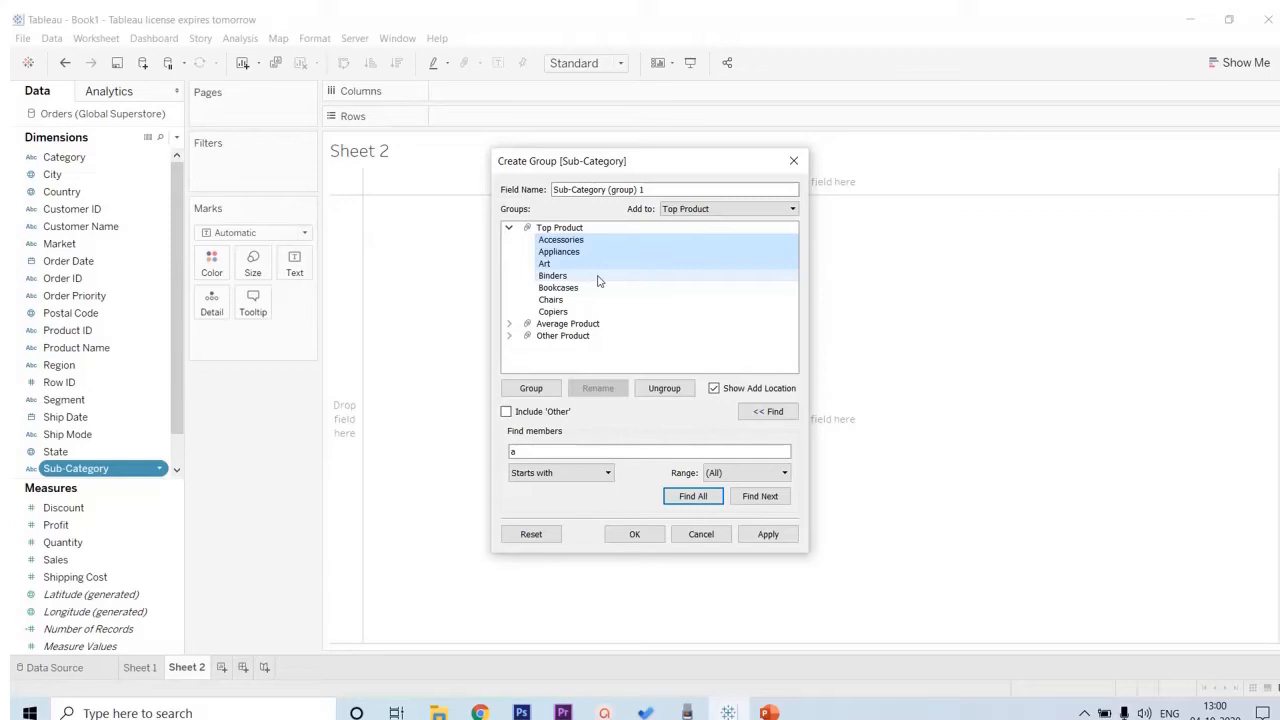
# - Find all members that contain "s" and review the matches across the product groups
pyautogui.click(537, 474)
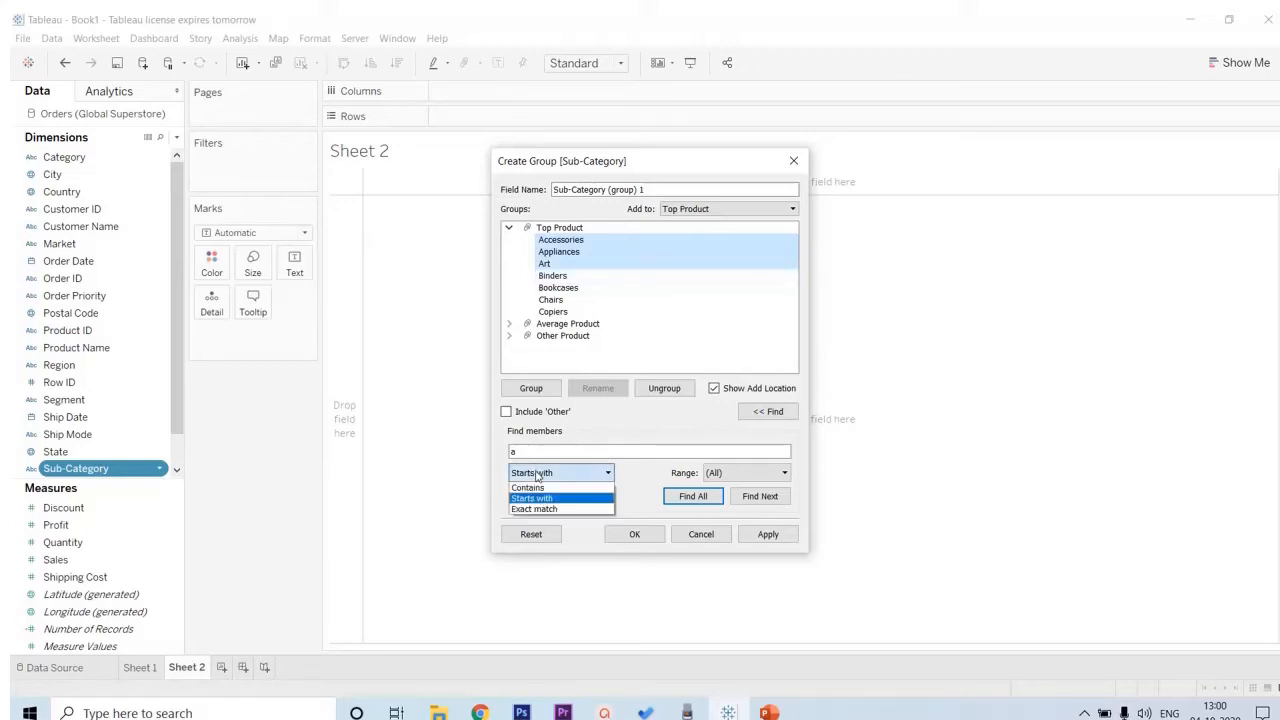
pyautogui.click(528, 487)
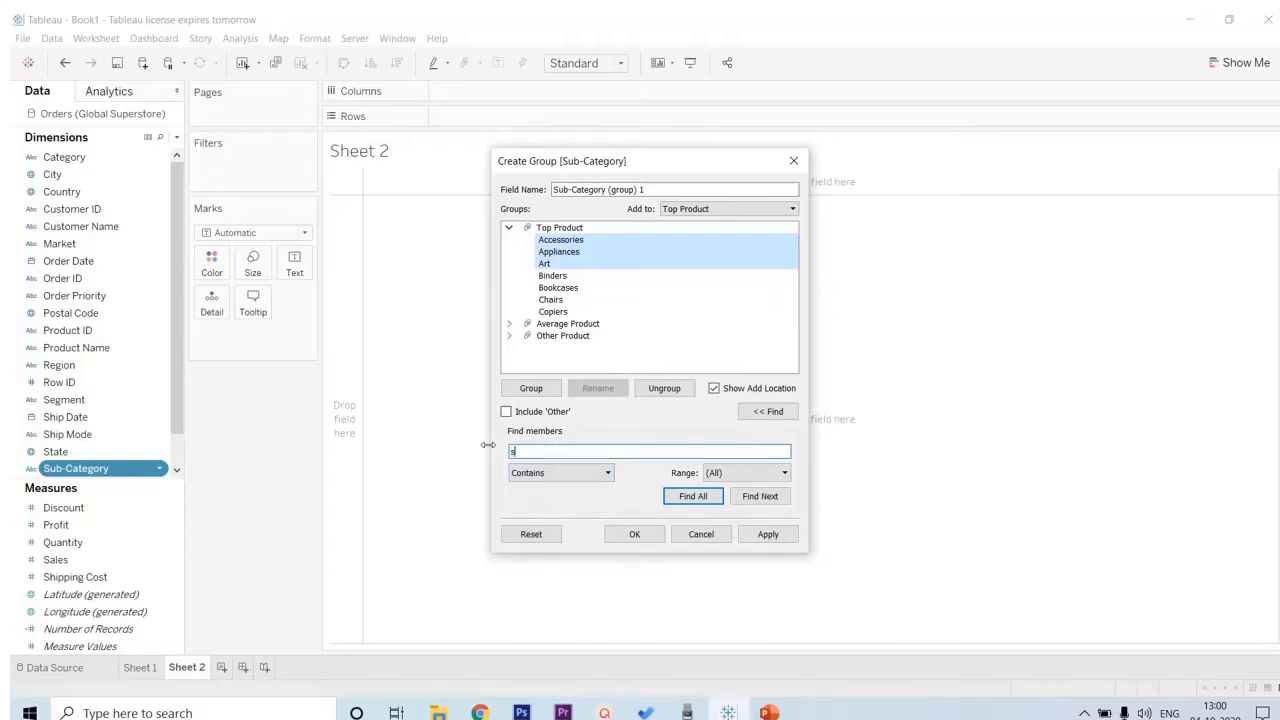
pyautogui.click(693, 496)
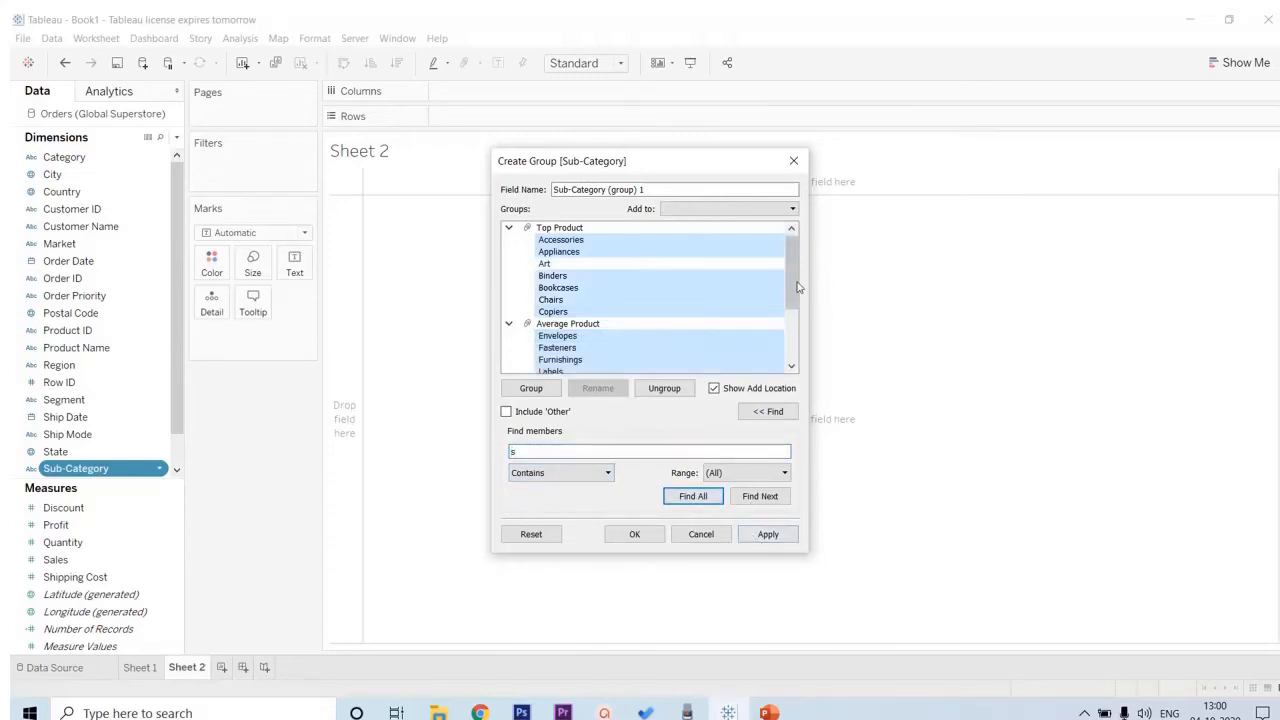
pyautogui.moveTo(798, 287); pyautogui.dragTo(766, 249)
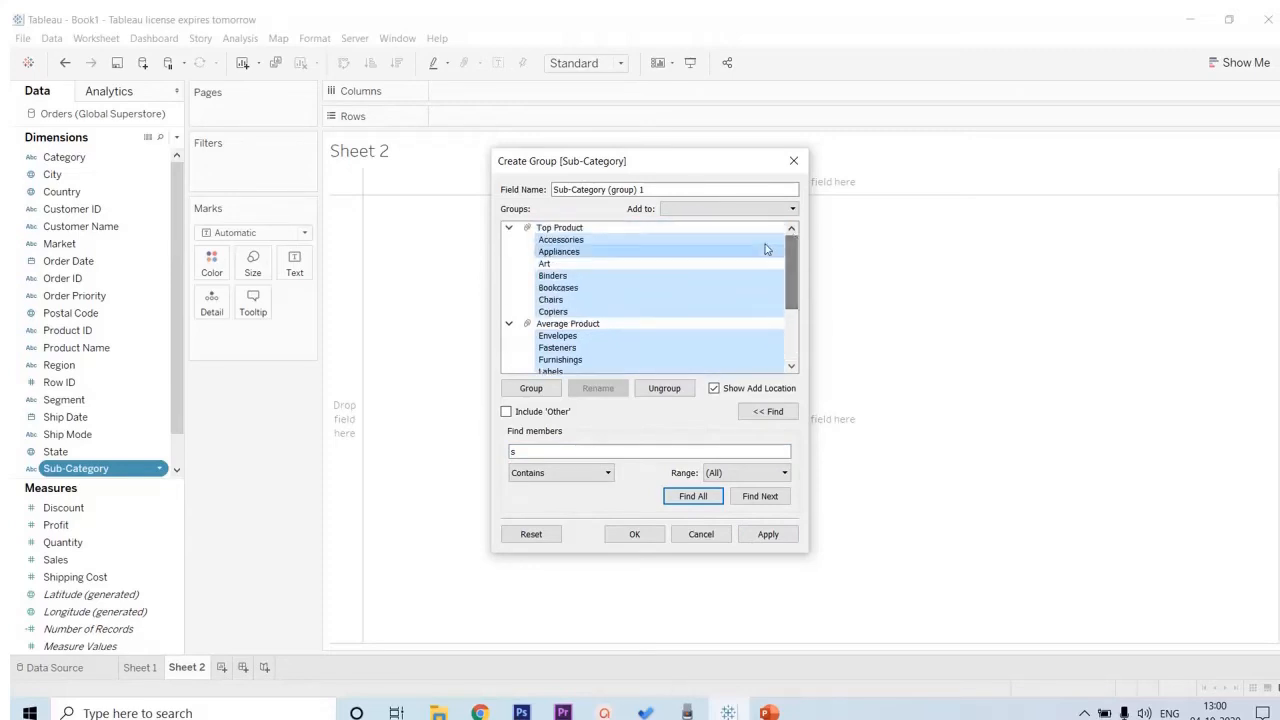
pyautogui.click(560, 473)
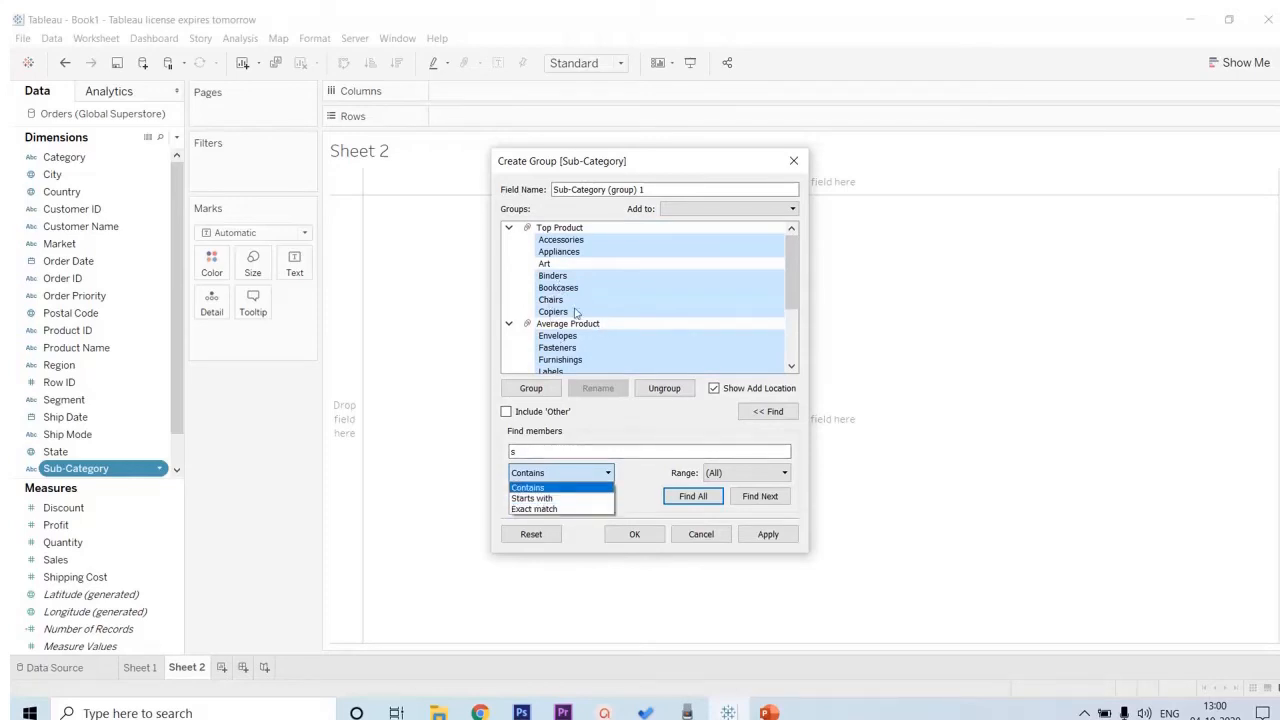
pyautogui.click(619, 430)
pyautogui.scroll(-3, 644, 312)
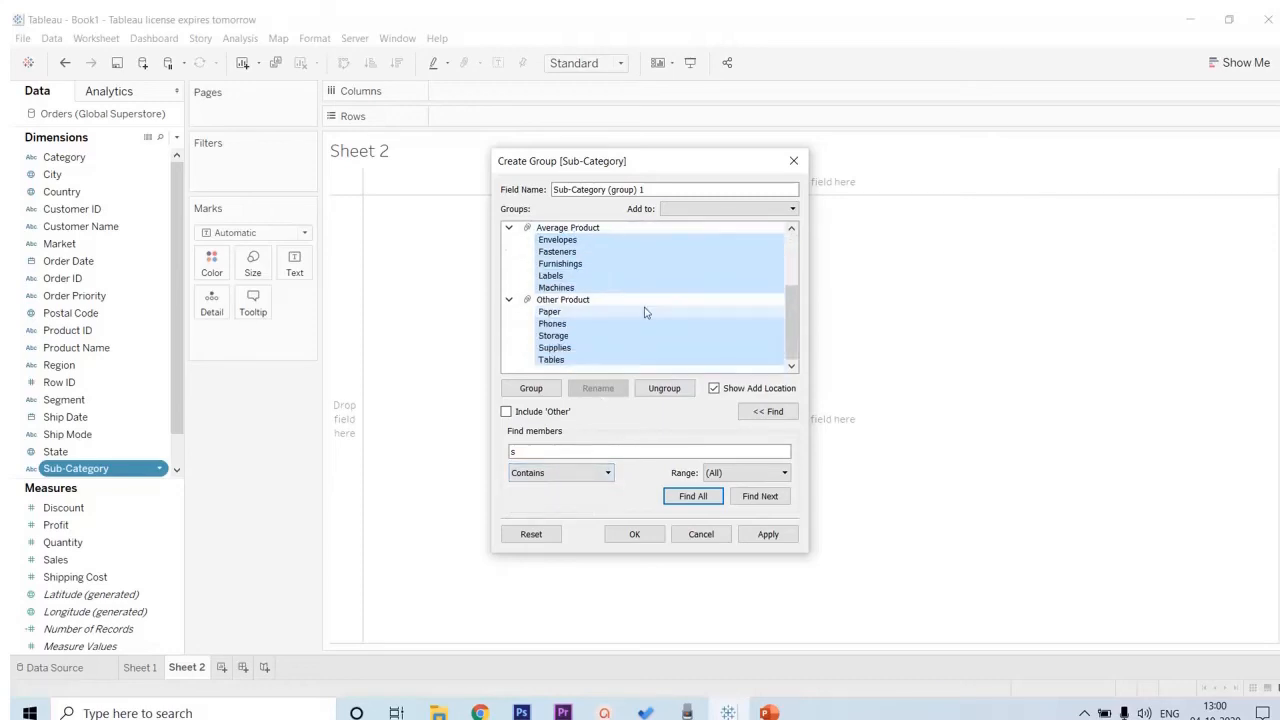
pyautogui.scroll(3, 585, 300)
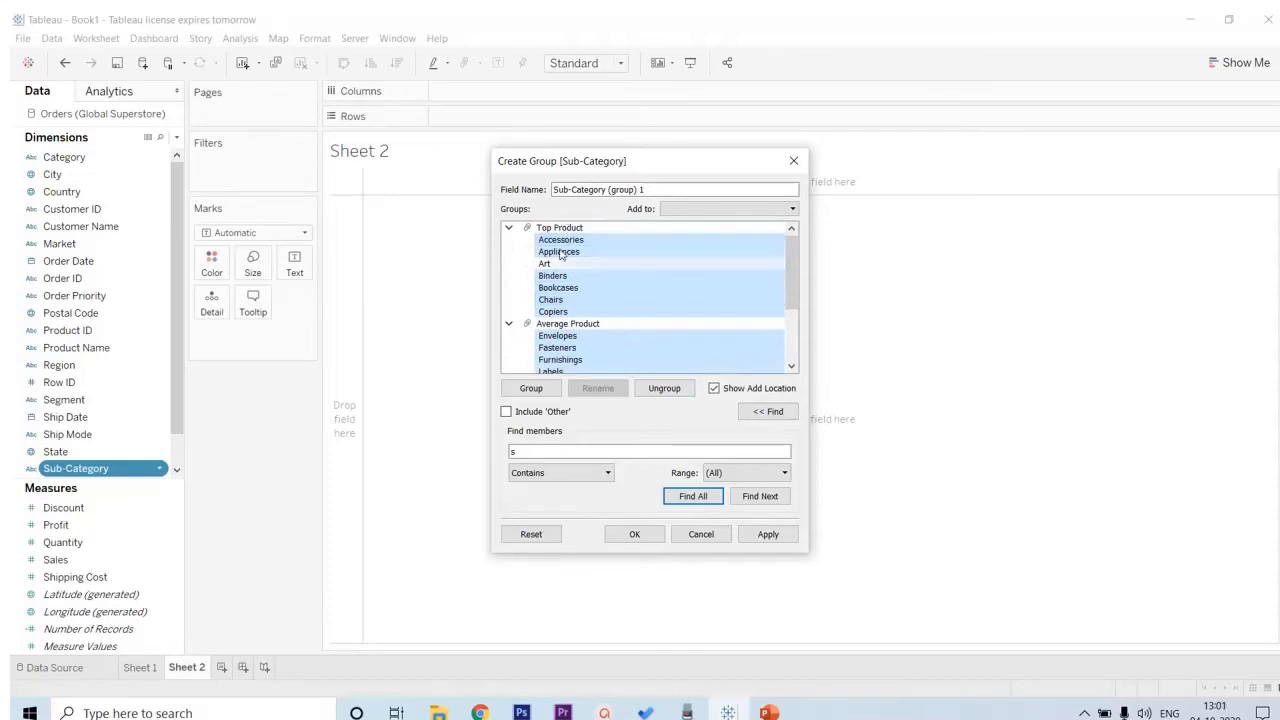
# - Apply the three product groups and save the new Sub-Category group field
pyautogui.scroll(-3, 561, 255)
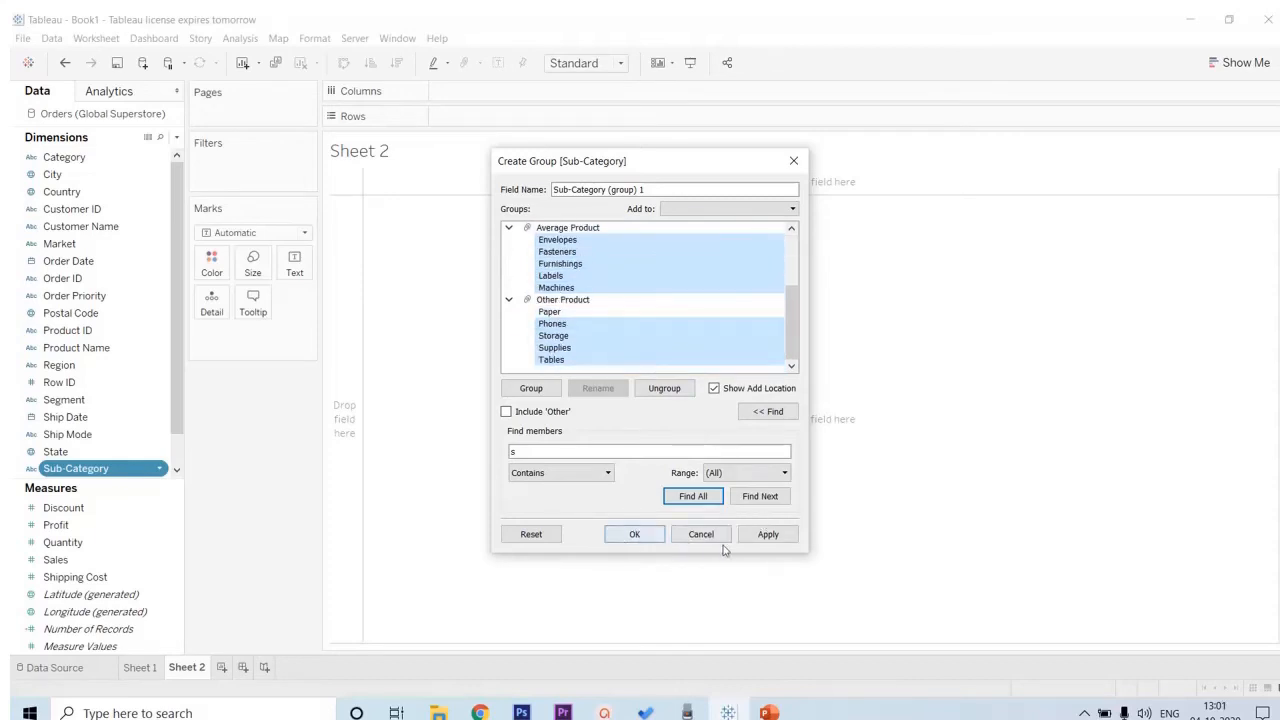
pyautogui.click(775, 537)
pyautogui.click(632, 534)
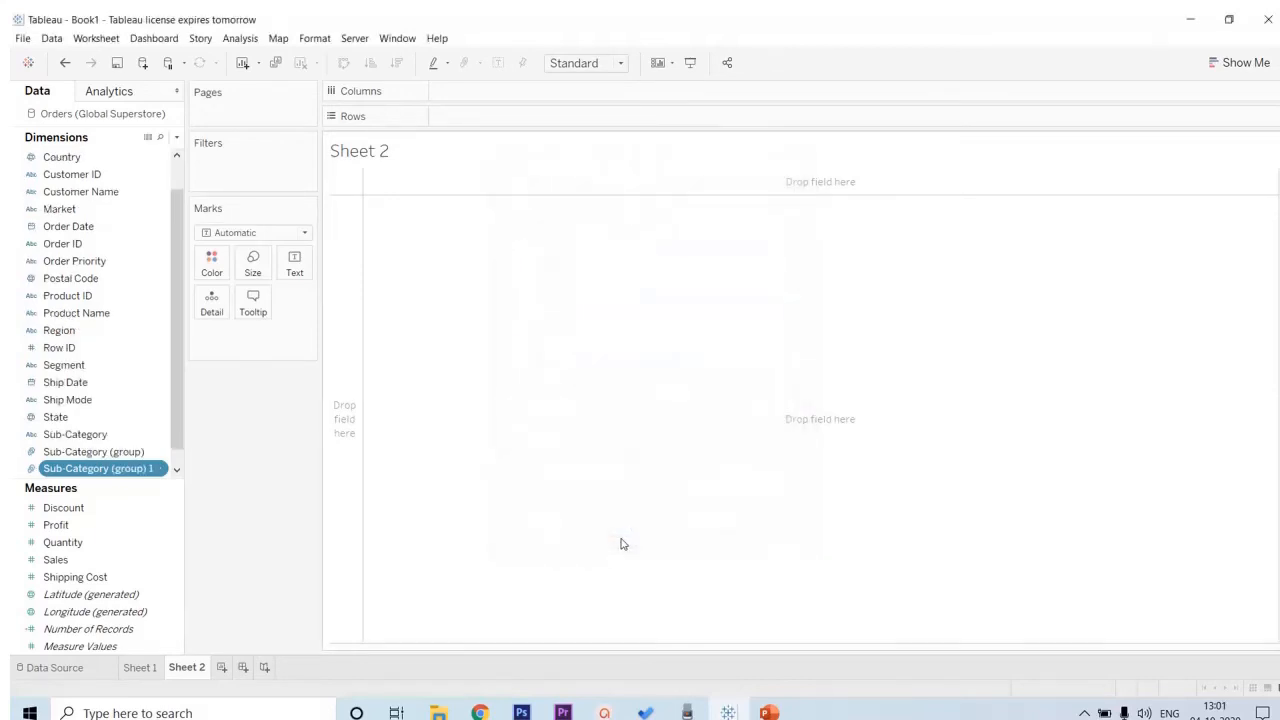
# - Chart Sales in columns against Sub-Category (group) 1 in rows, and fit the chart to Entire View
pyautogui.scroll(-1, 75, 460)
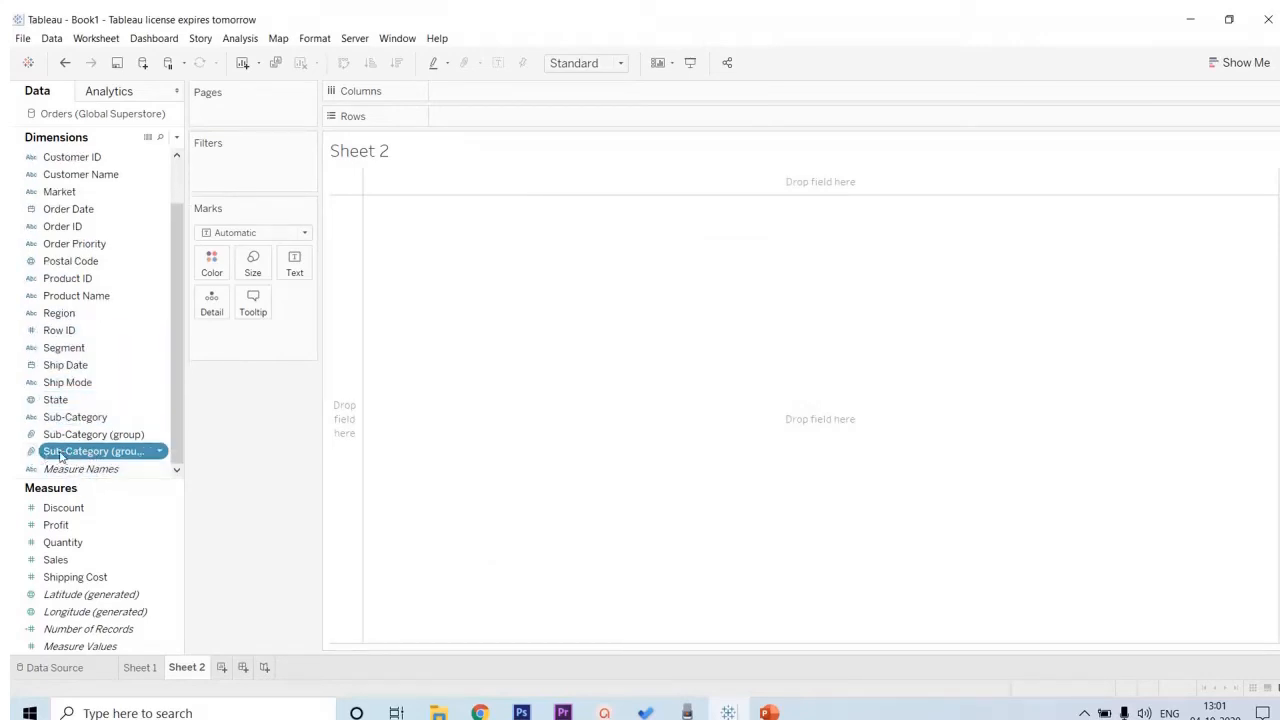
pyautogui.moveTo(66, 456); pyautogui.dragTo(500, 118)
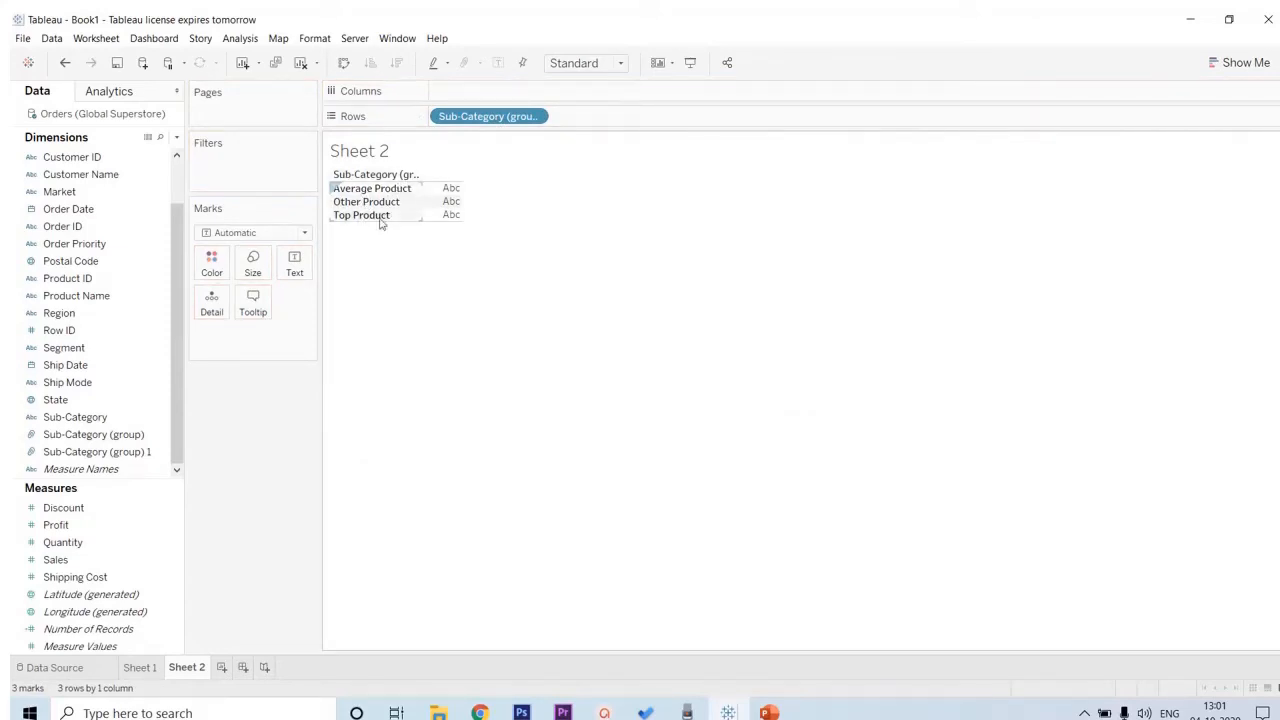
pyautogui.moveTo(59, 562); pyautogui.dragTo(482, 91)
pyautogui.click(561, 63)
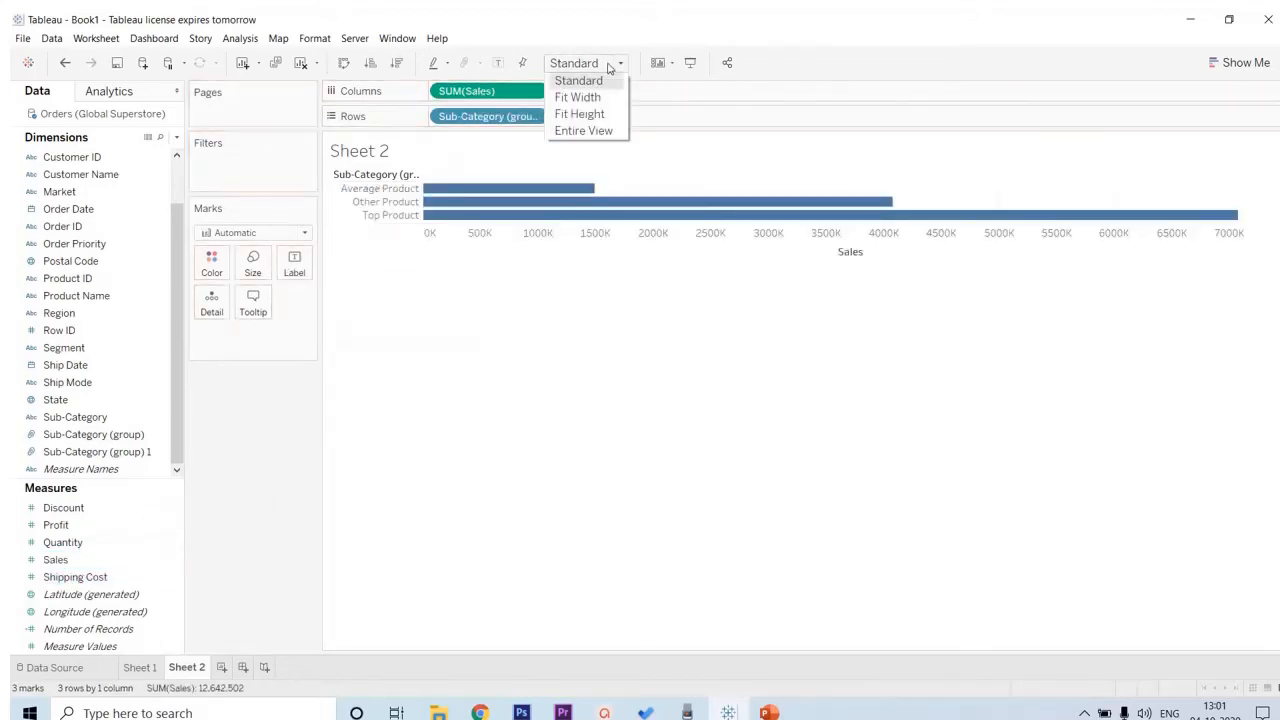
pyautogui.click(583, 130)
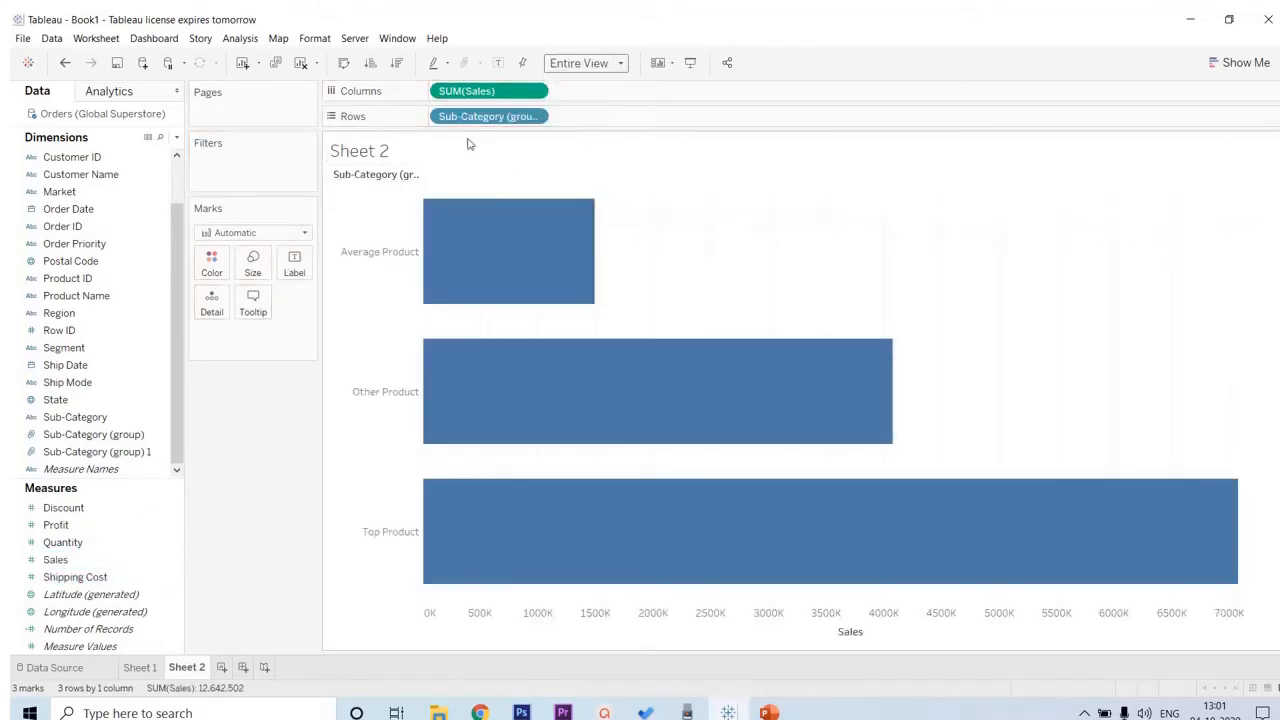
# - Show the Sales value labels on the bars of the product group chart
pyautogui.click(498, 62)
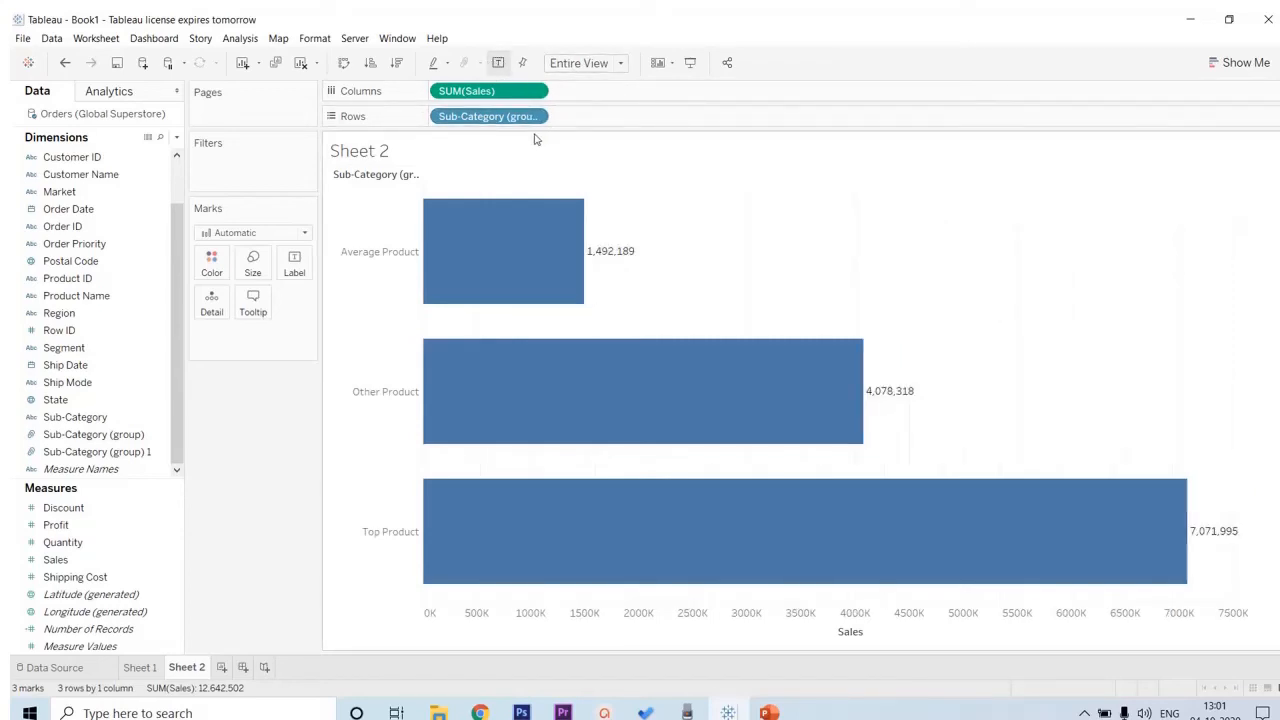
pyautogui.moveTo(577, 274)
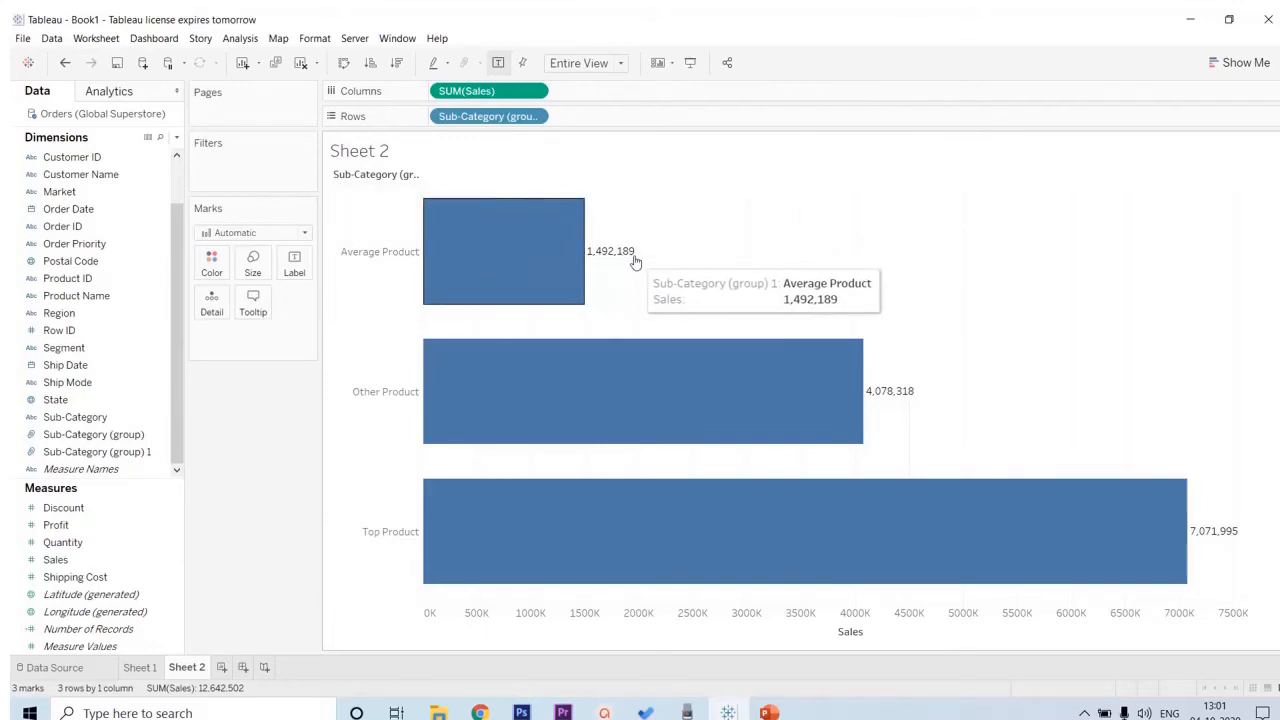
# - Ungroup Average Product into its individual sub-categories, and undo the ungrouping
pyautogui.rightClick(370, 254)
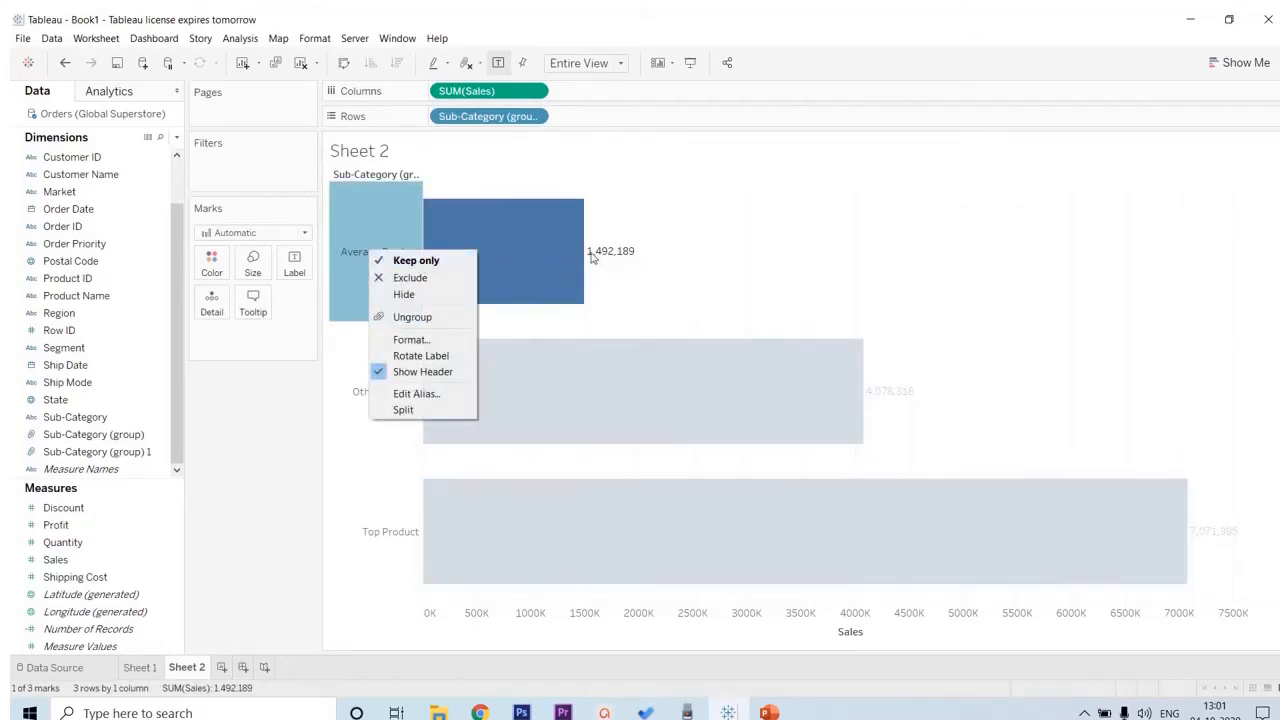
pyautogui.click(414, 316)
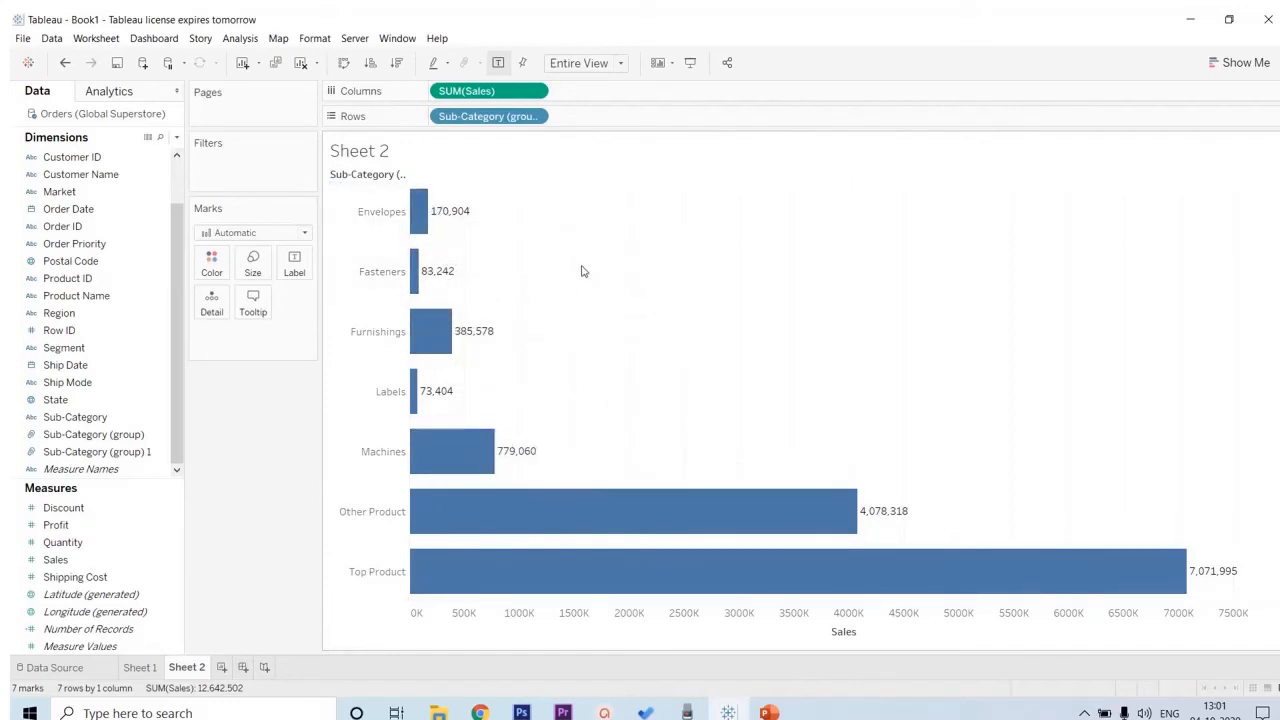
pyautogui.hotkey('ctrl', 'z')
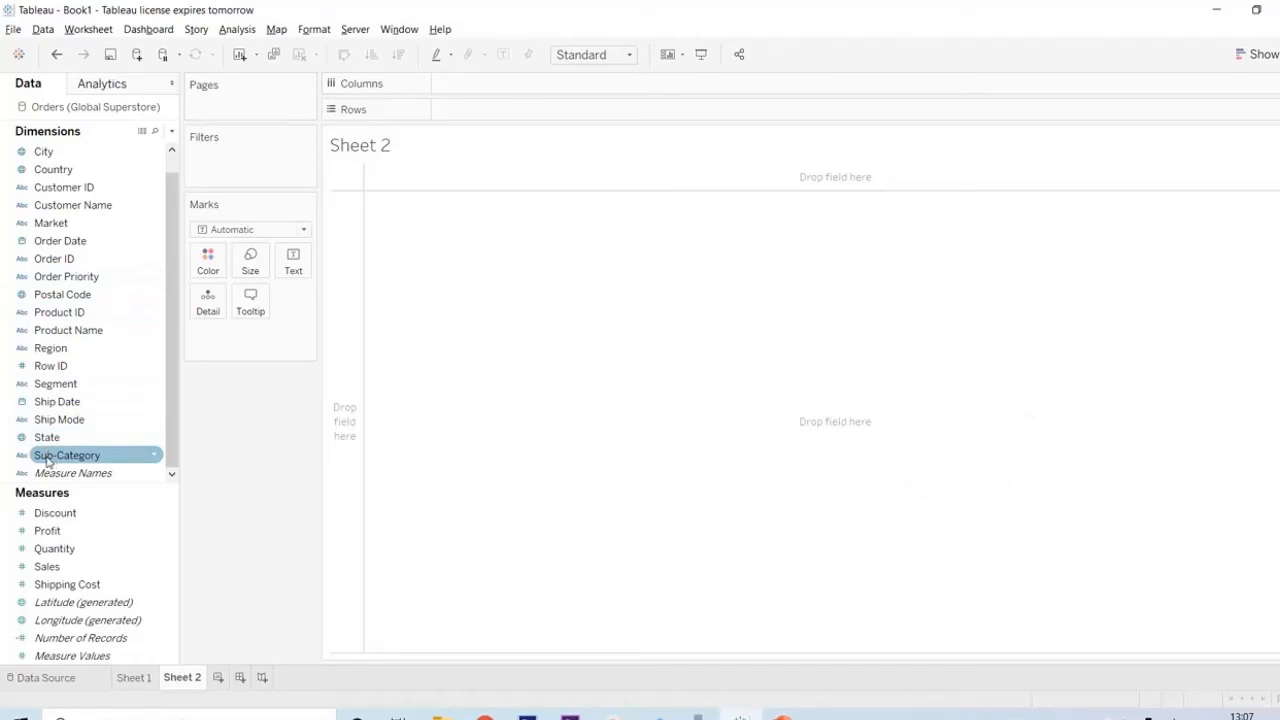
# - Chart Sales in columns against Sub-Category in rows, sorted in descending order of Sales
pyautogui.moveTo(43, 460); pyautogui.dragTo(498, 115)
pyautogui.moveTo(47, 566); pyautogui.dragTo(490, 88)
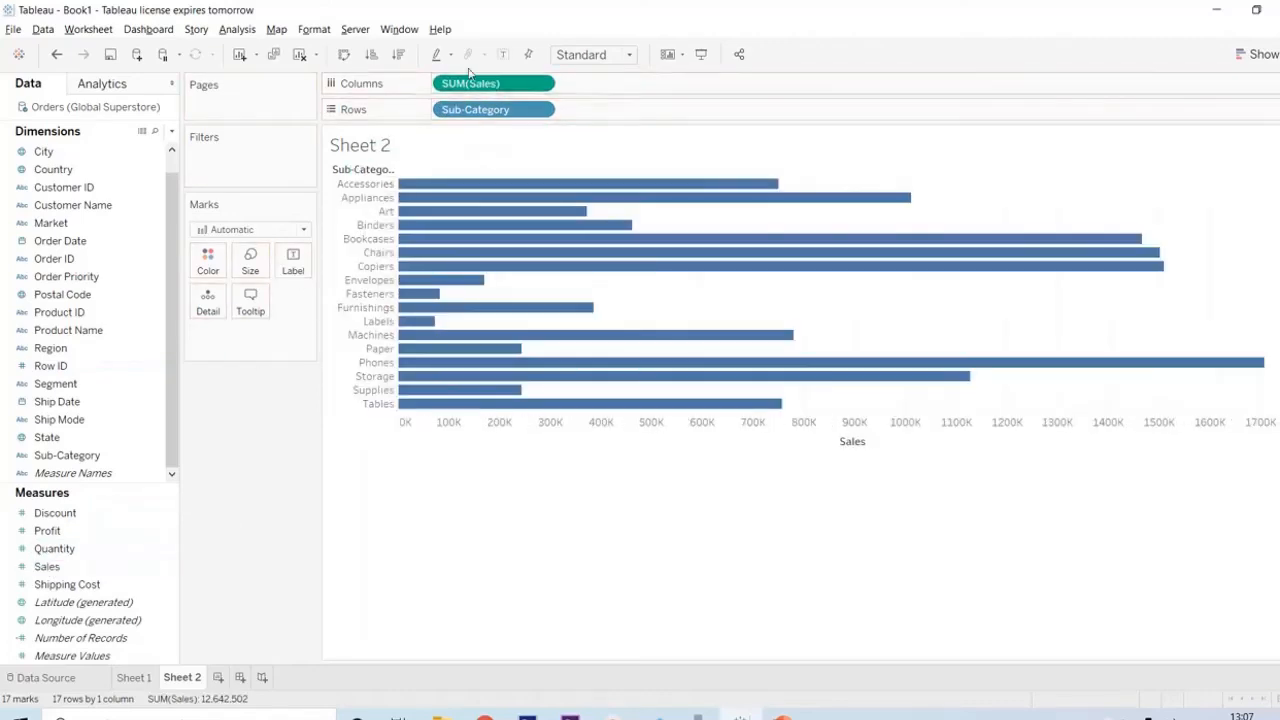
pyautogui.click(398, 54)
# - Fit the Sub-Category chart to Entire View and show the Sales value labels on its bars
pyautogui.click(590, 54)
pyautogui.click(592, 123)
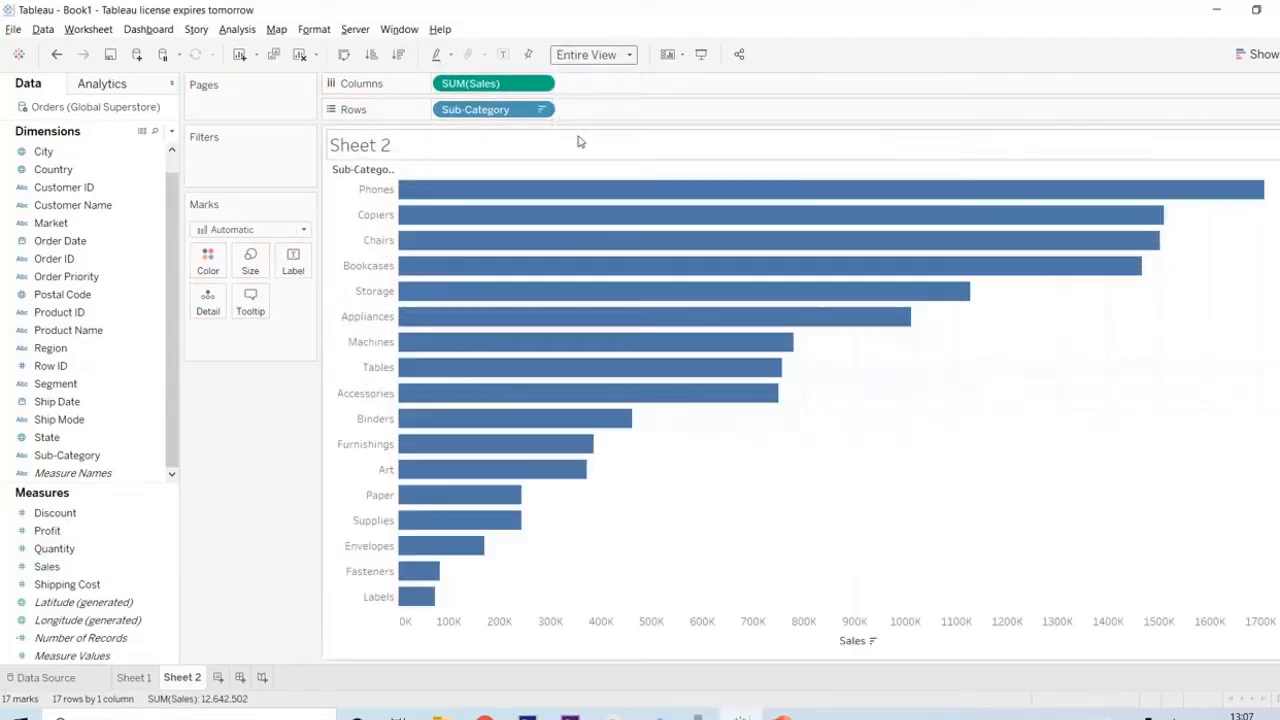
pyautogui.click(503, 54)
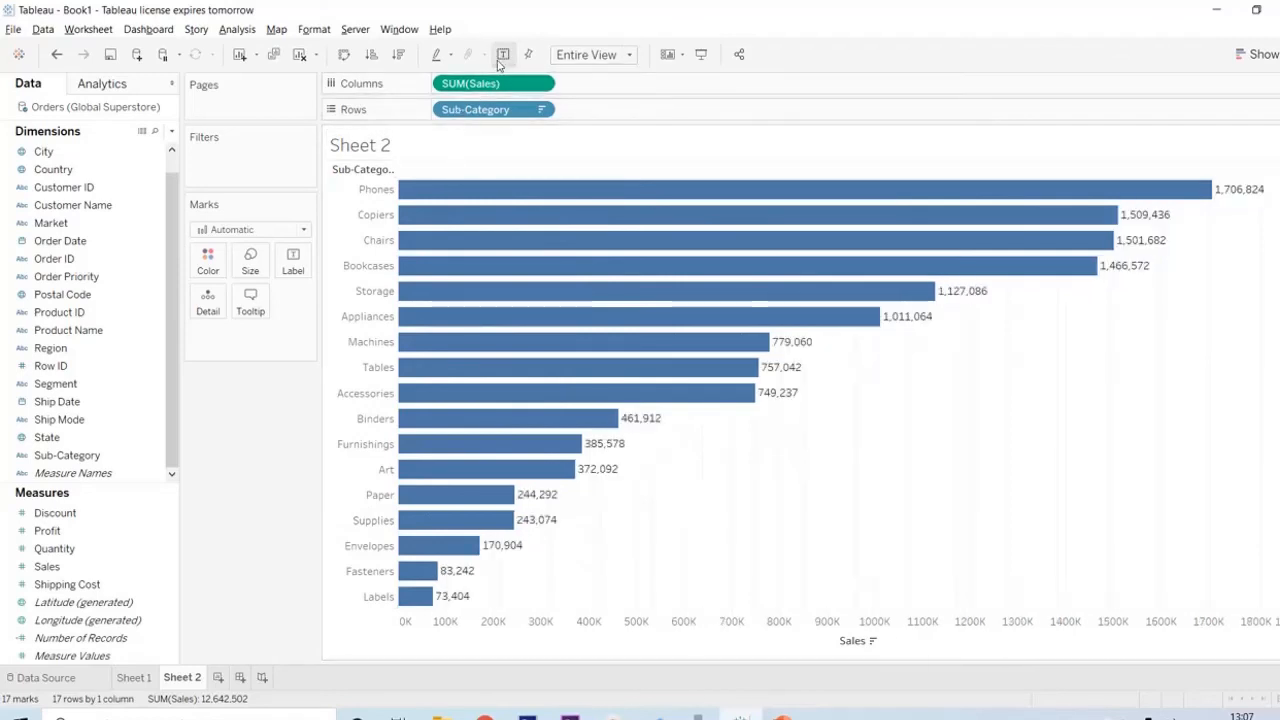
# - Group the nine sub-categories from Phones through Accessories directly in the chart
pyautogui.click(375, 190)
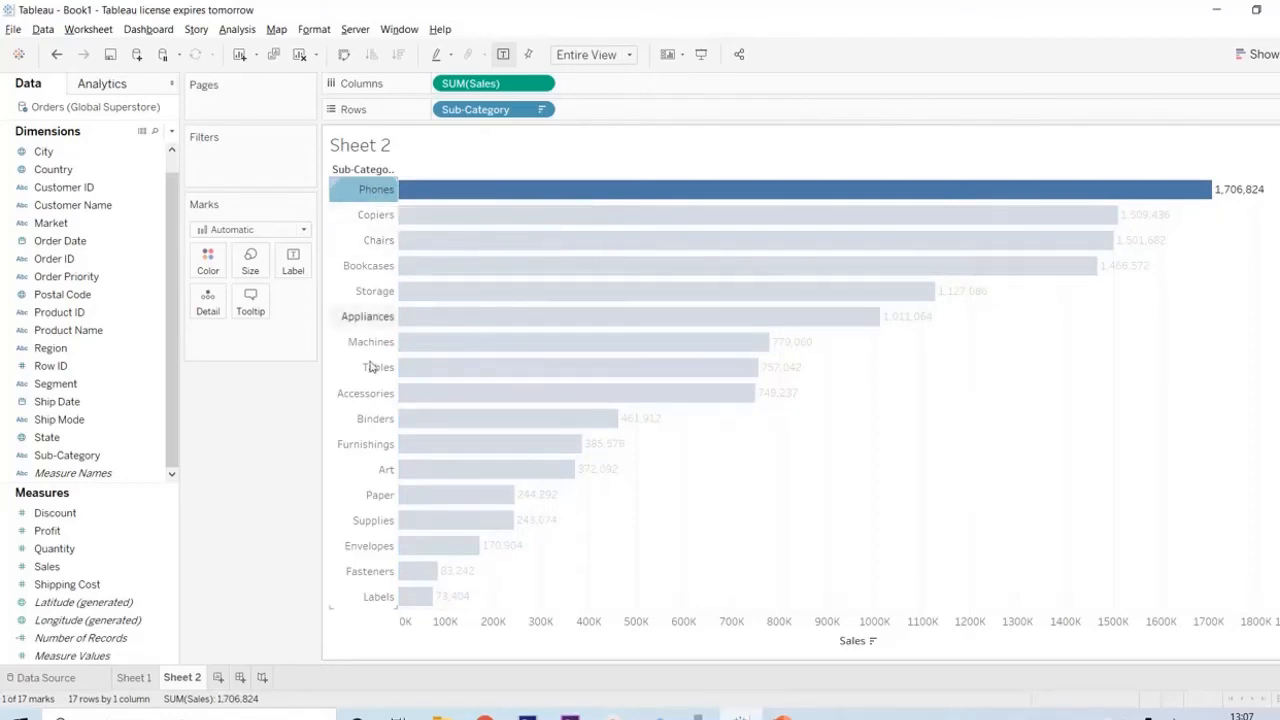
pyautogui.keyDown('shift'); pyautogui.click(370, 393); pyautogui.keyUp('shift')
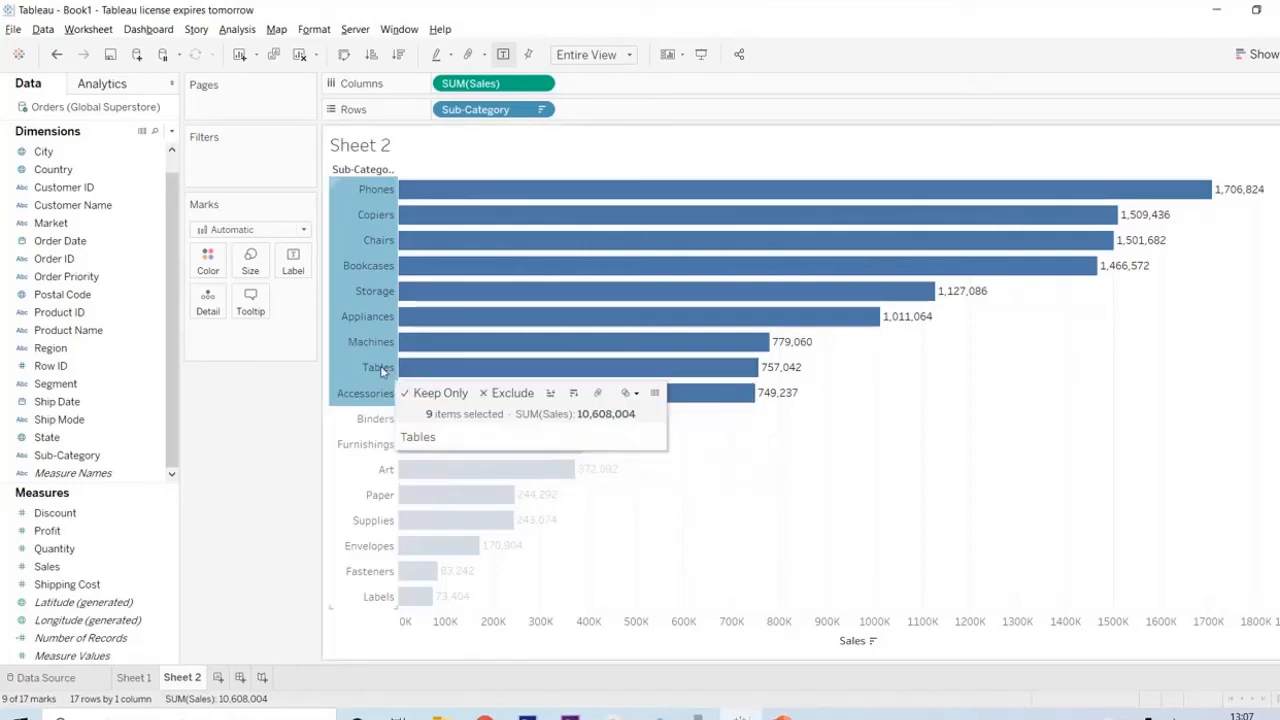
pyautogui.click(597, 393)
pyautogui.moveTo(980, 220)
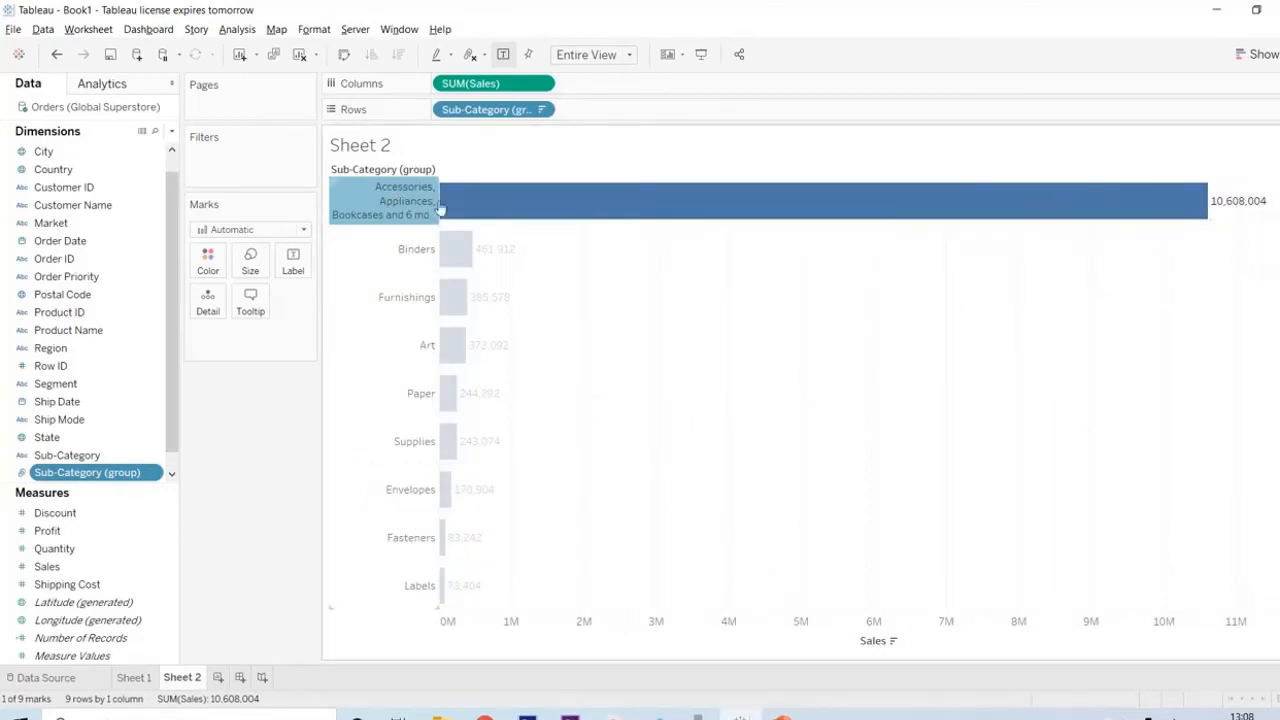
# - Set the alias of the group combining Phones through Accessories to "Top Product"
pyautogui.rightClick(378, 201)
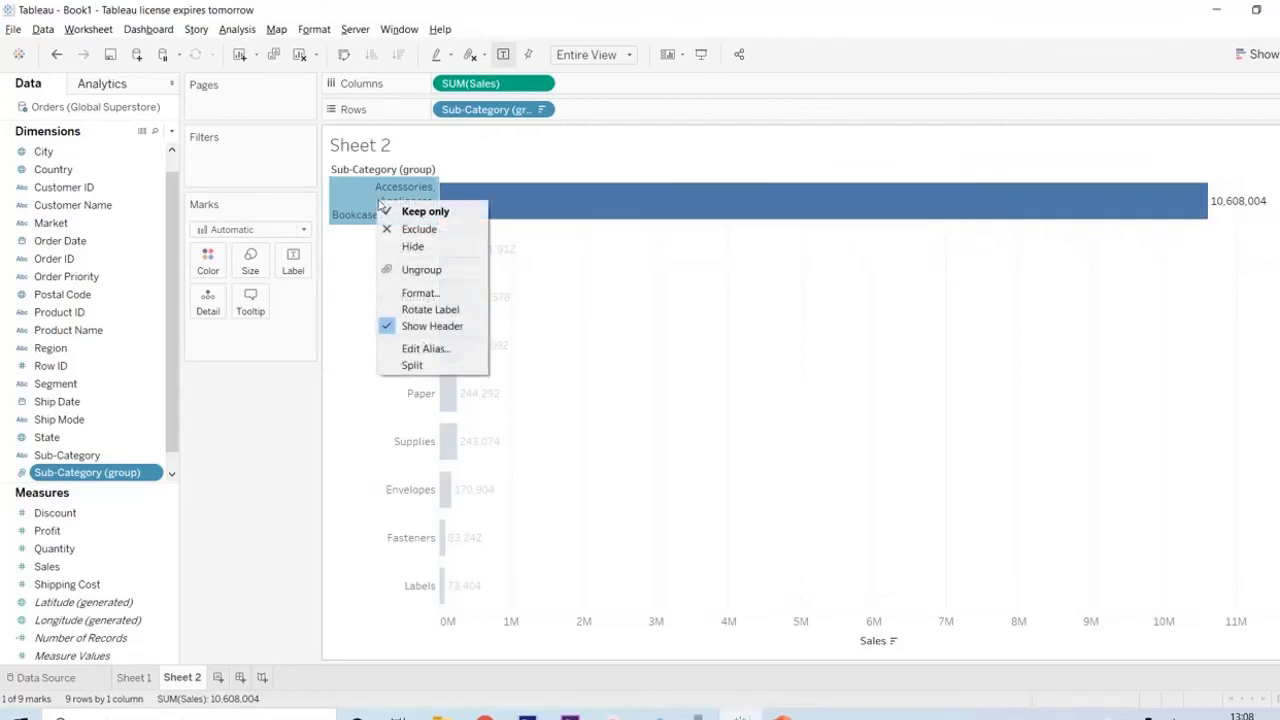
pyautogui.click(426, 348)
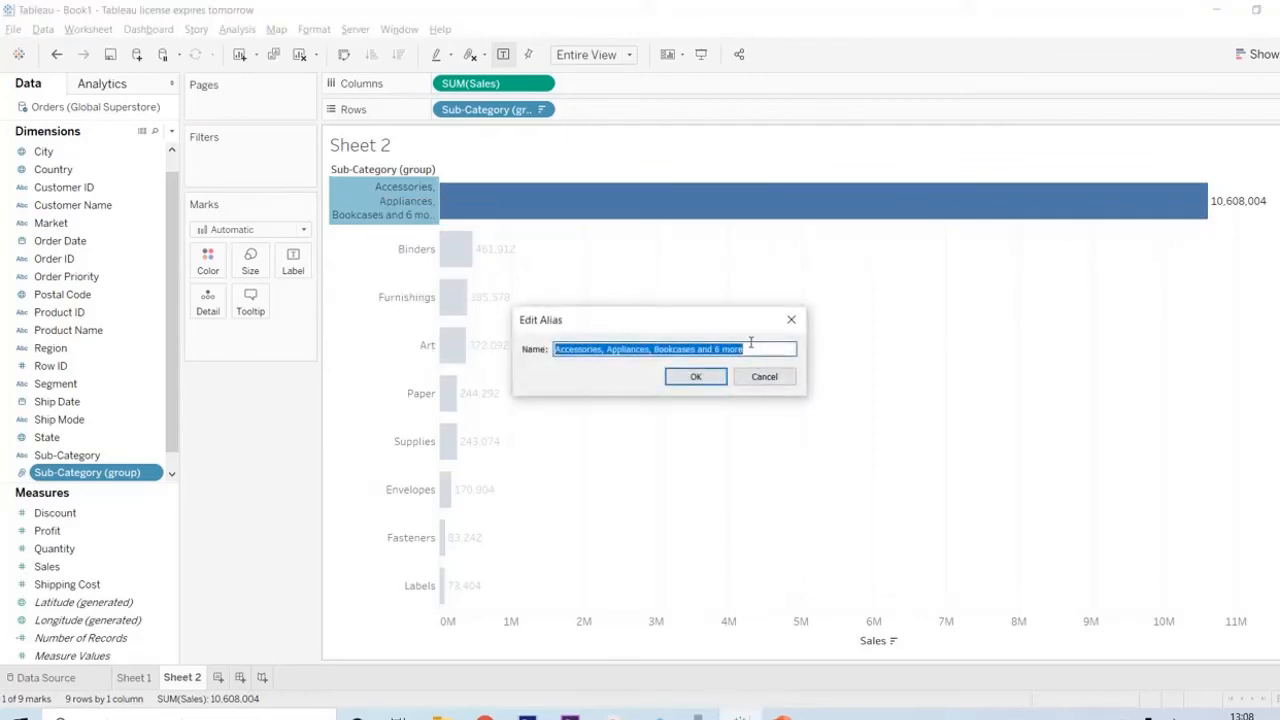
pyautogui.write('To Pr')
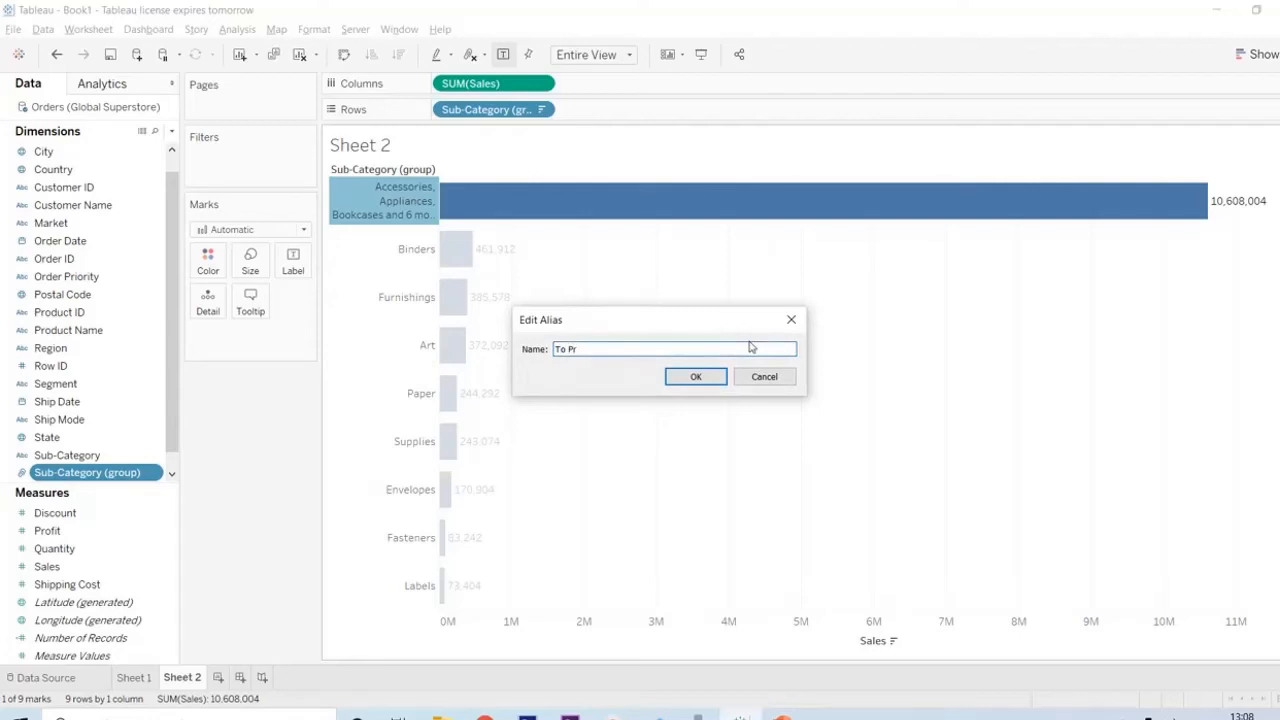
pyautogui.write('odu')
pyautogui.write('ct')
pyautogui.press('Return')
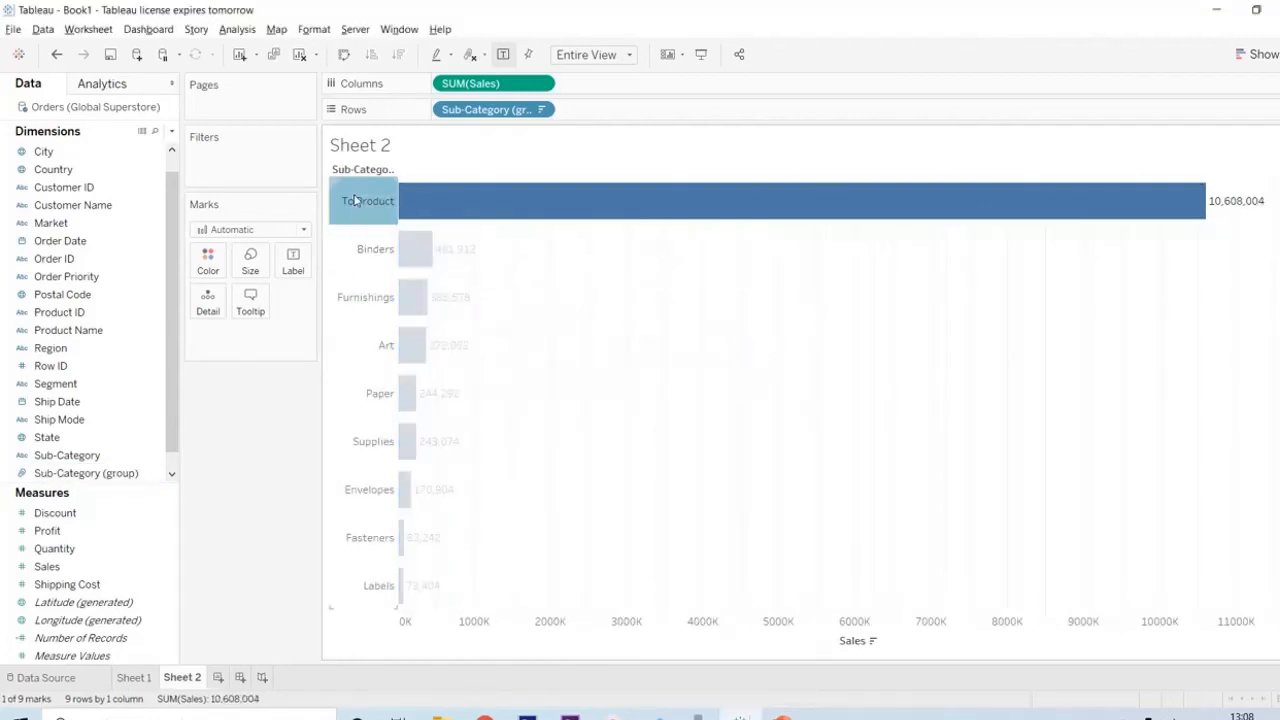
pyautogui.rightClick(355, 200)
pyautogui.click(440, 345)
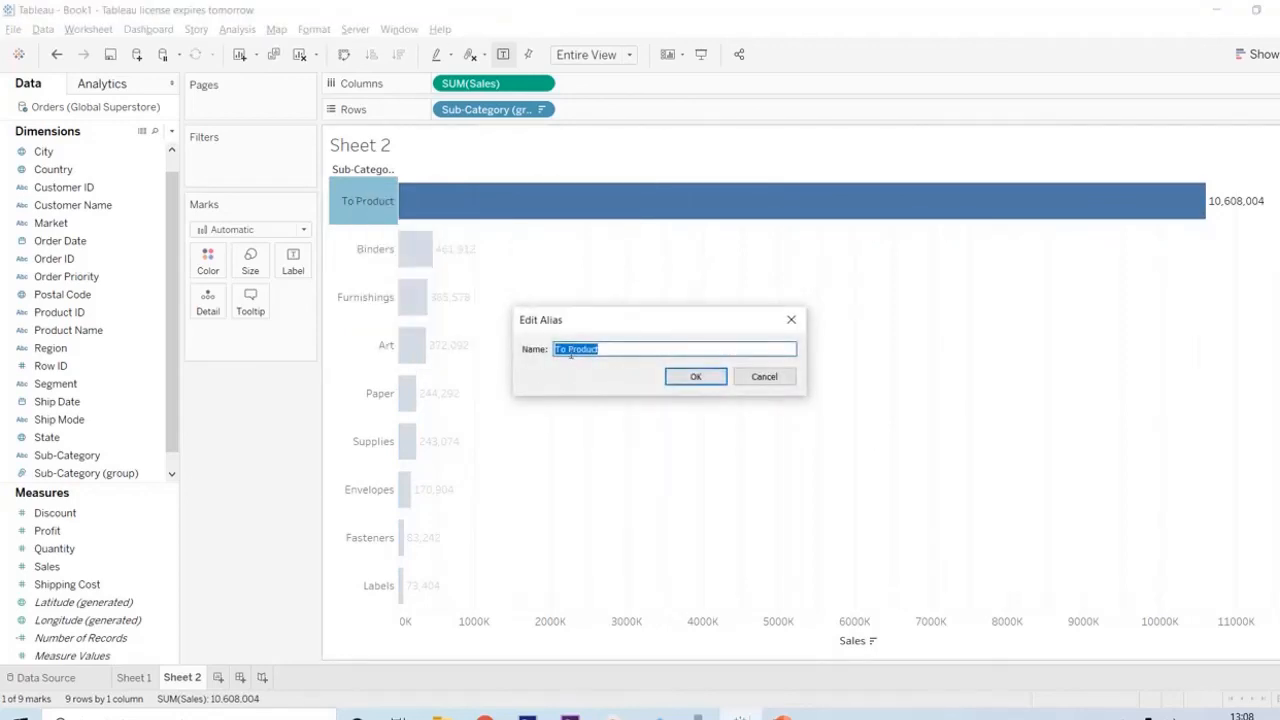
pyautogui.click(567, 351)
pyautogui.write('p')
pyautogui.press('Return')
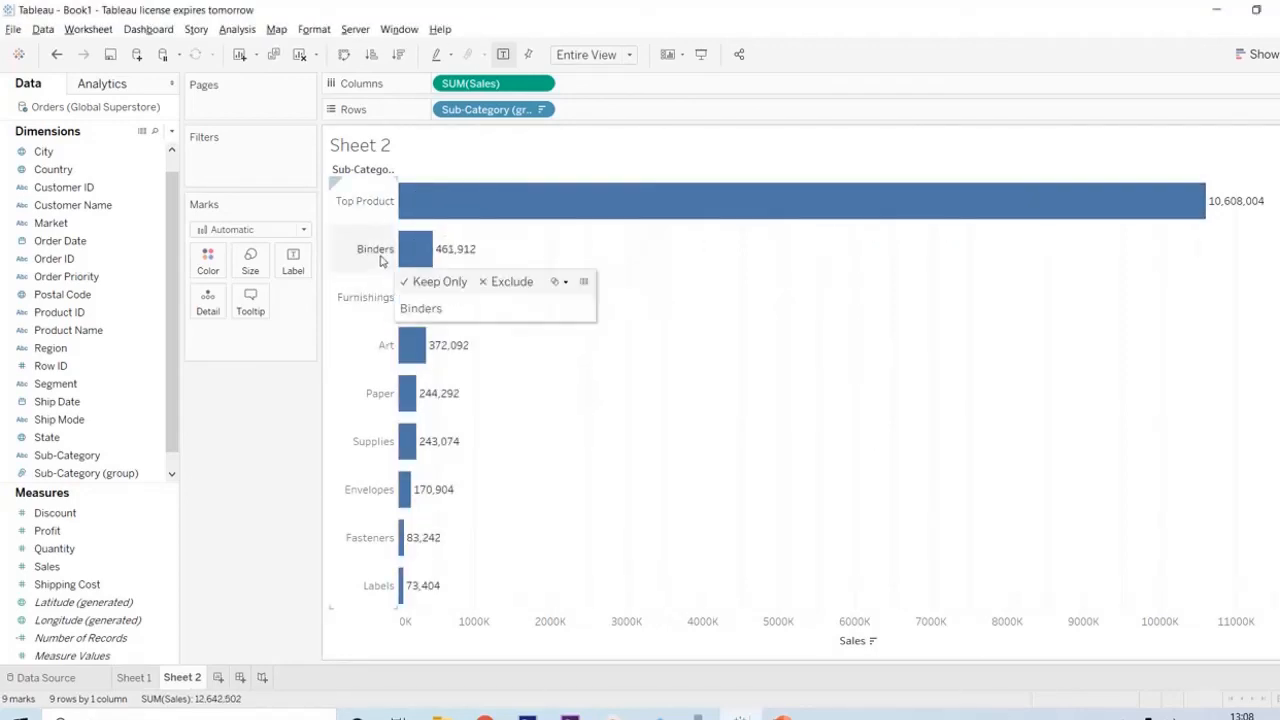
# - Group the remaining eight sub-categories from Binders through Labels directly in the chart
pyautogui.click(380, 260)
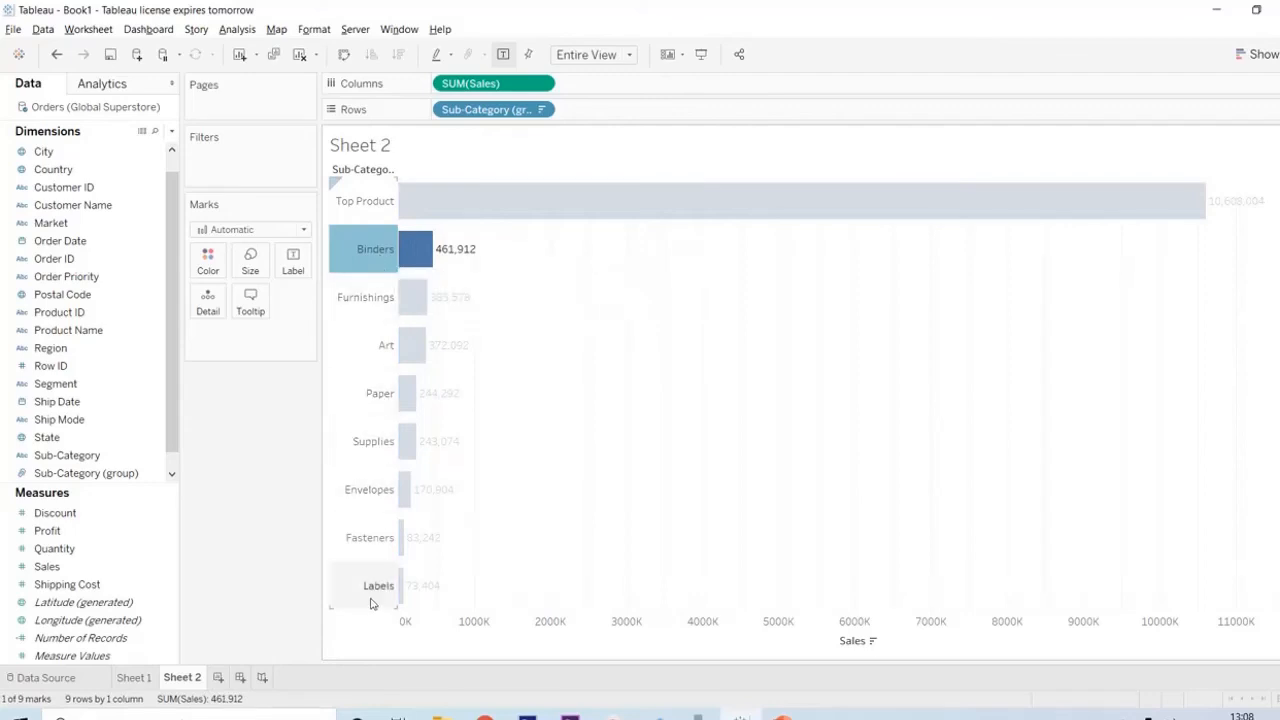
pyautogui.keyDown('shift'); pyautogui.click(377, 590); pyautogui.keyUp('shift')
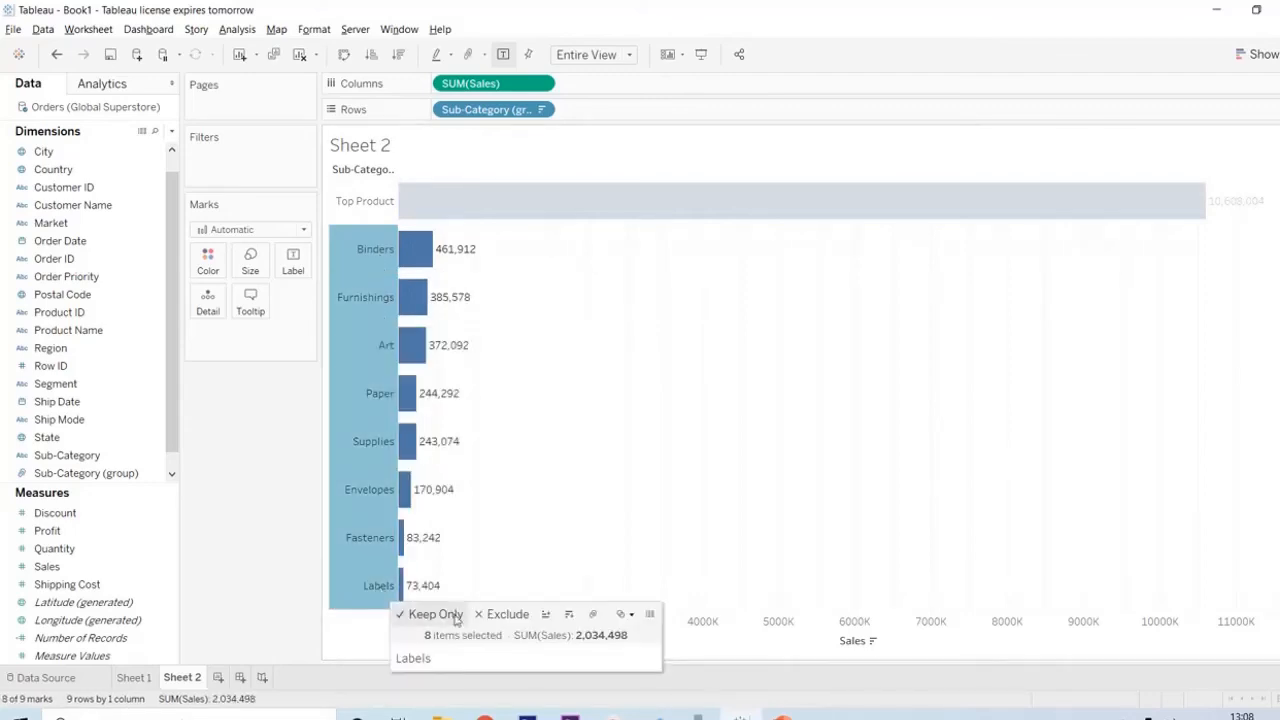
pyautogui.click(591, 614)
# - Set the alias of the group combining Binders through Labels to "Other Product"
pyautogui.rightClick(389, 481)
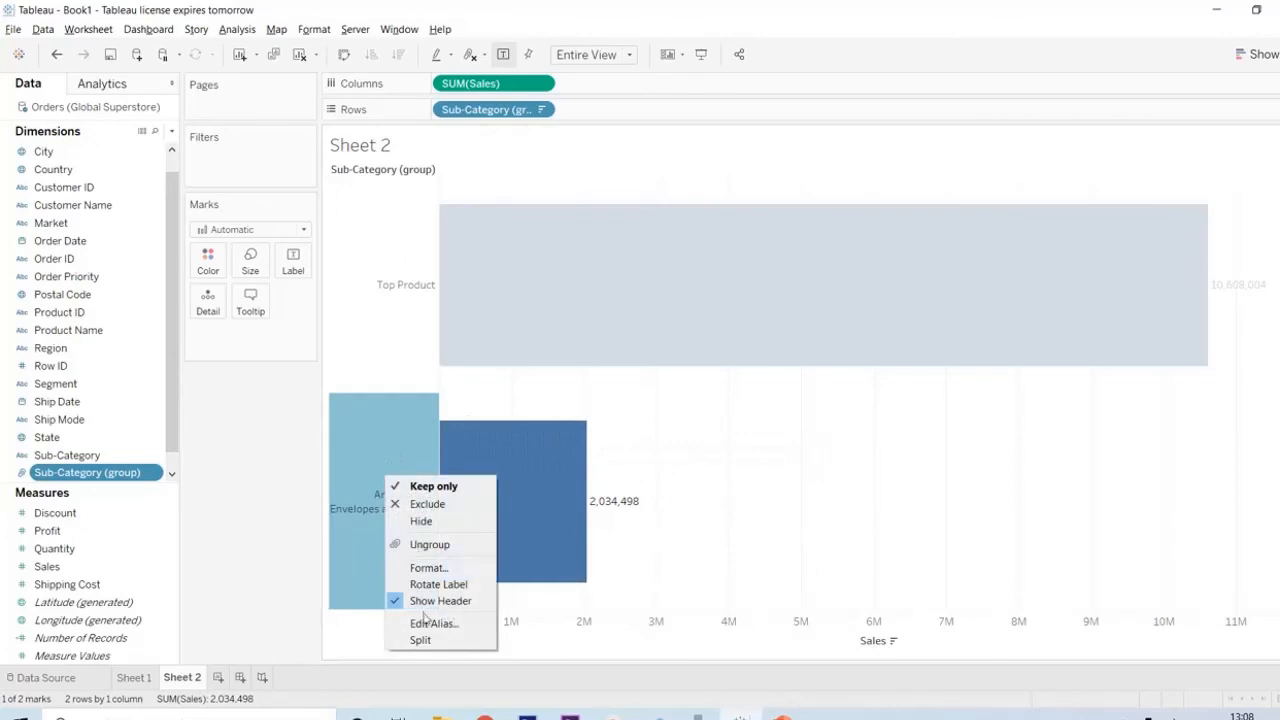
pyautogui.click(425, 618)
pyautogui.write('Others')
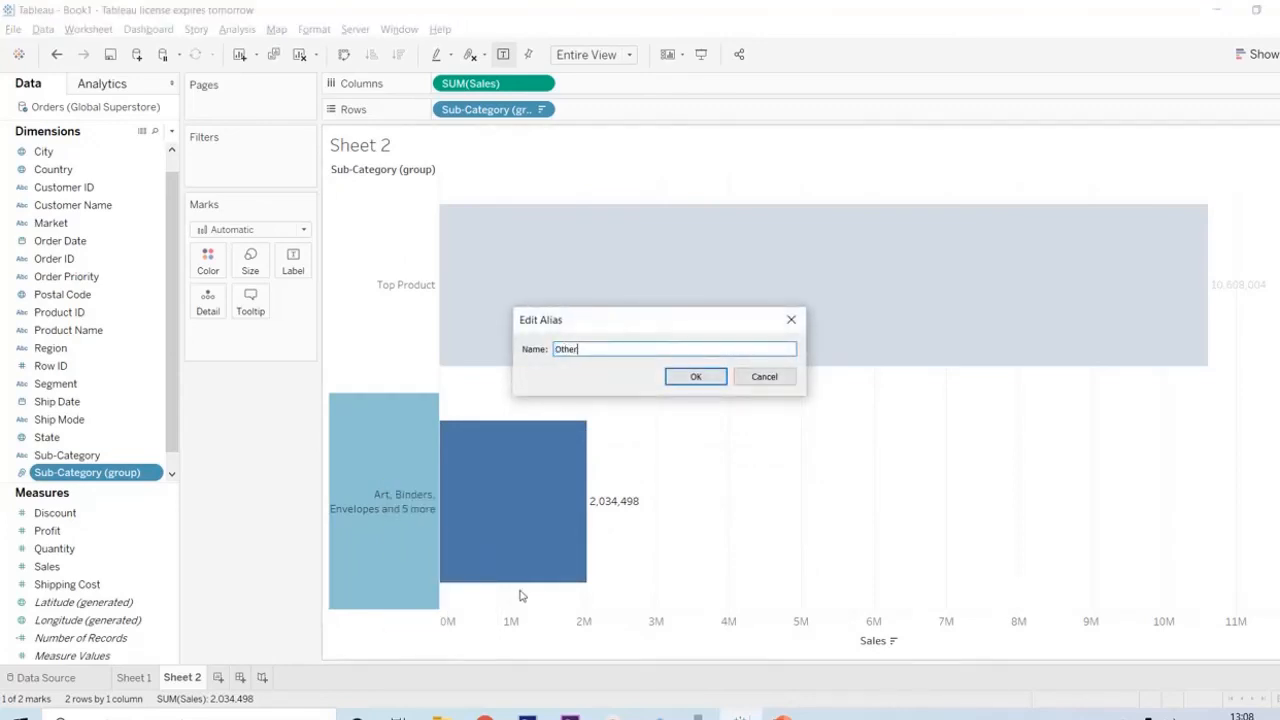
pyautogui.press('BackSpace')
pyautogui.write('Proeuc')
pyautogui.press('BackSpace')
pyautogui.press('BackSpace')
pyautogui.press('BackSpace')
pyautogui.press('BackSpace')
pyautogui.write('oduct')
pyautogui.press('Return')
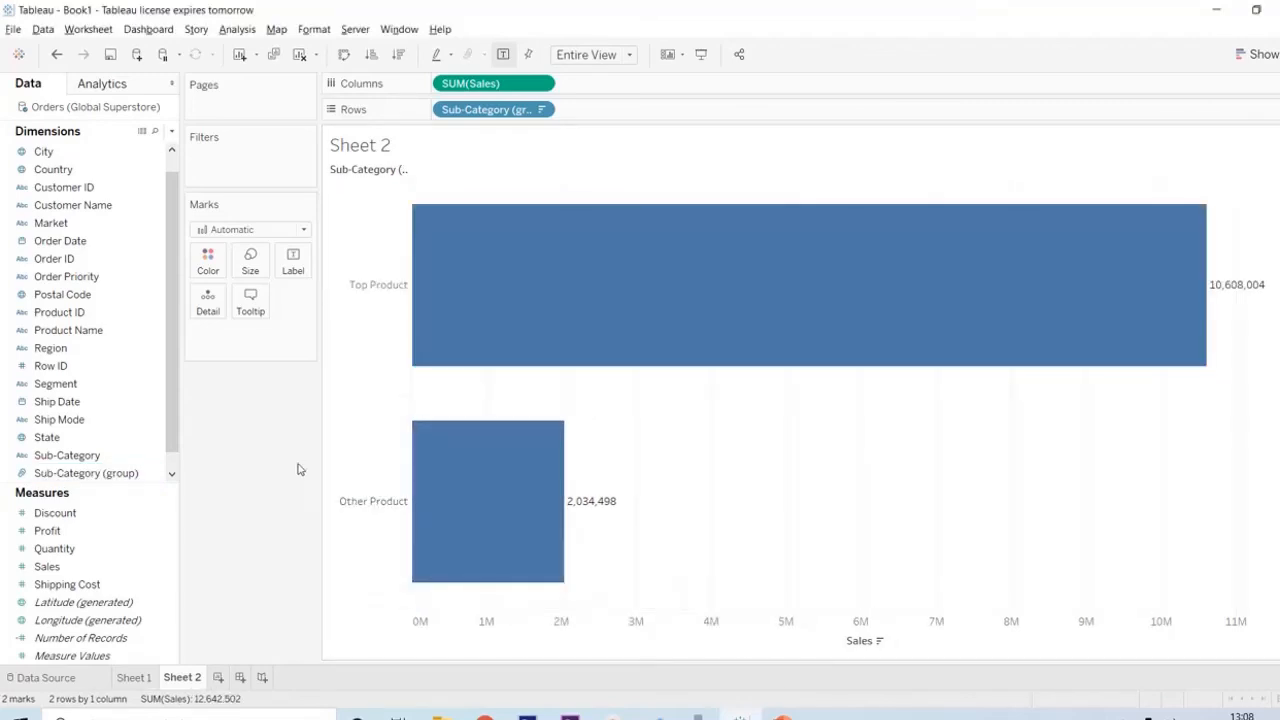